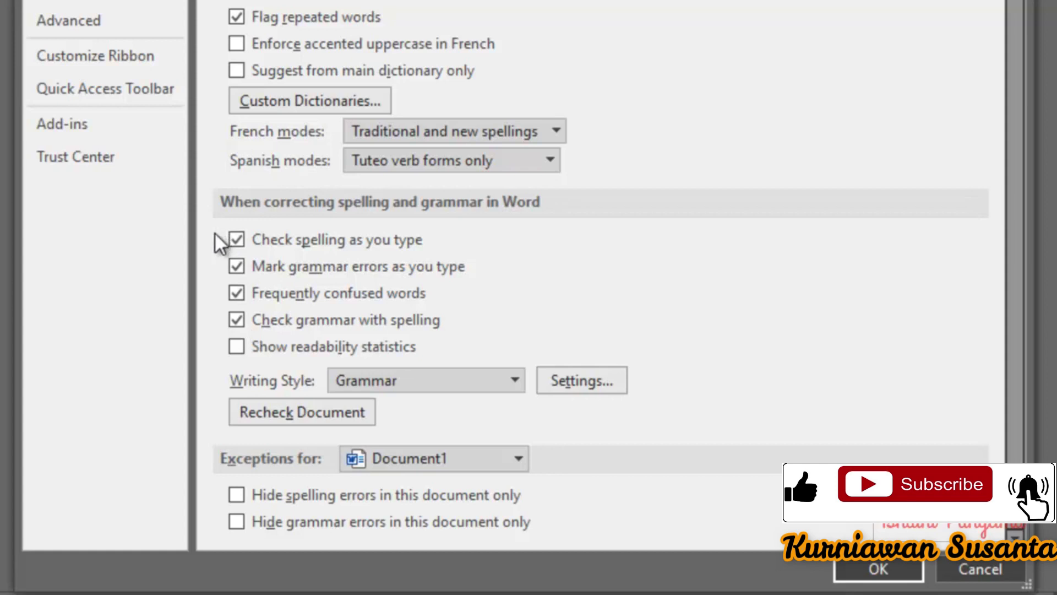
# Turn off spelling checks while typing, grammar error marking, frequently confused words, and grammar checking with spelling, and apply the options.
pyautogui.click(239, 234)
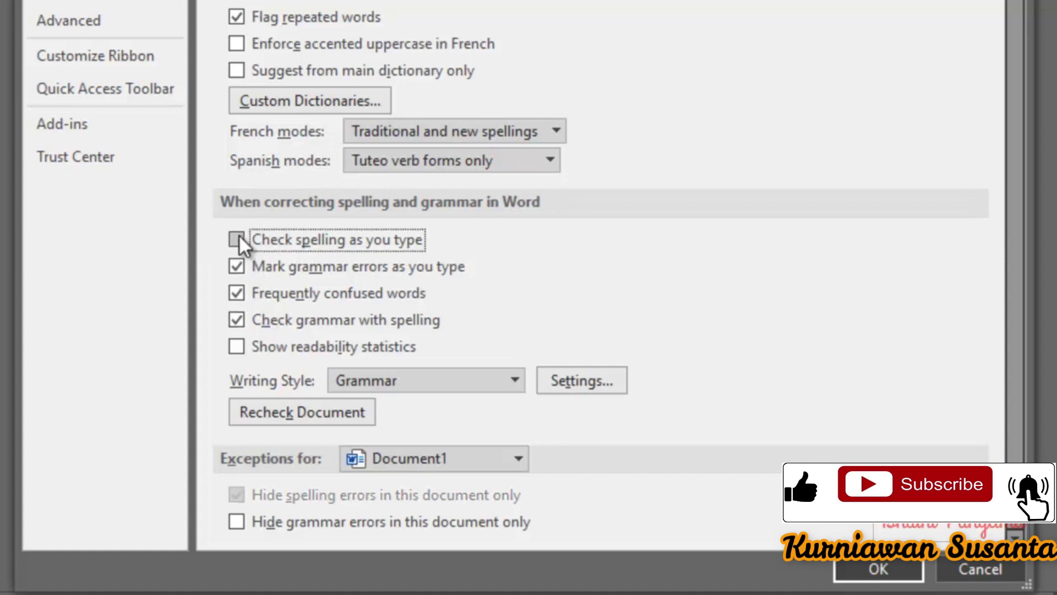
pyautogui.click(237, 267)
pyautogui.click(239, 292)
pyautogui.click(240, 315)
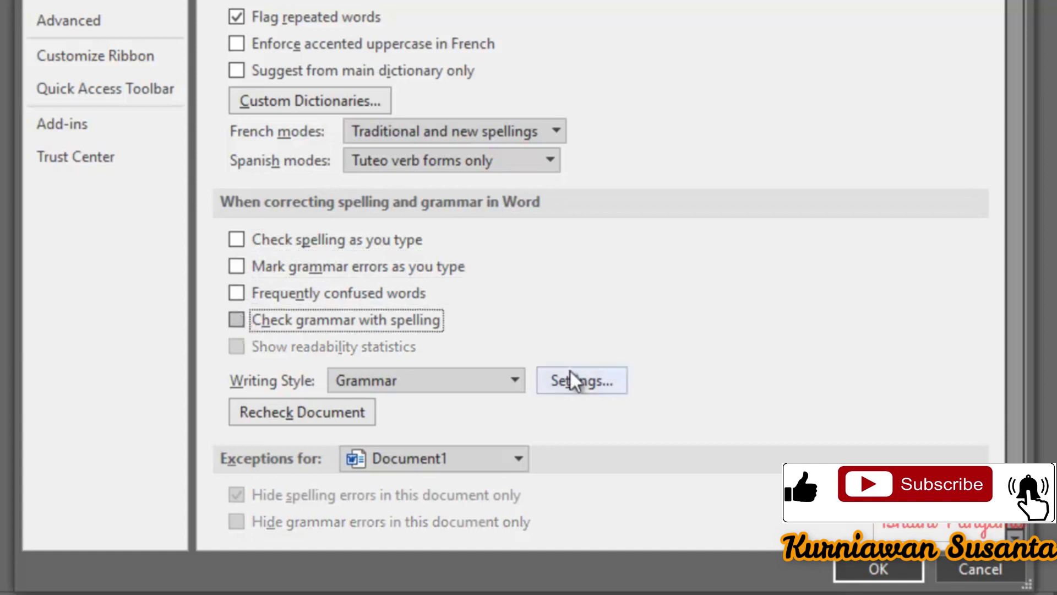
pyautogui.click(898, 564)
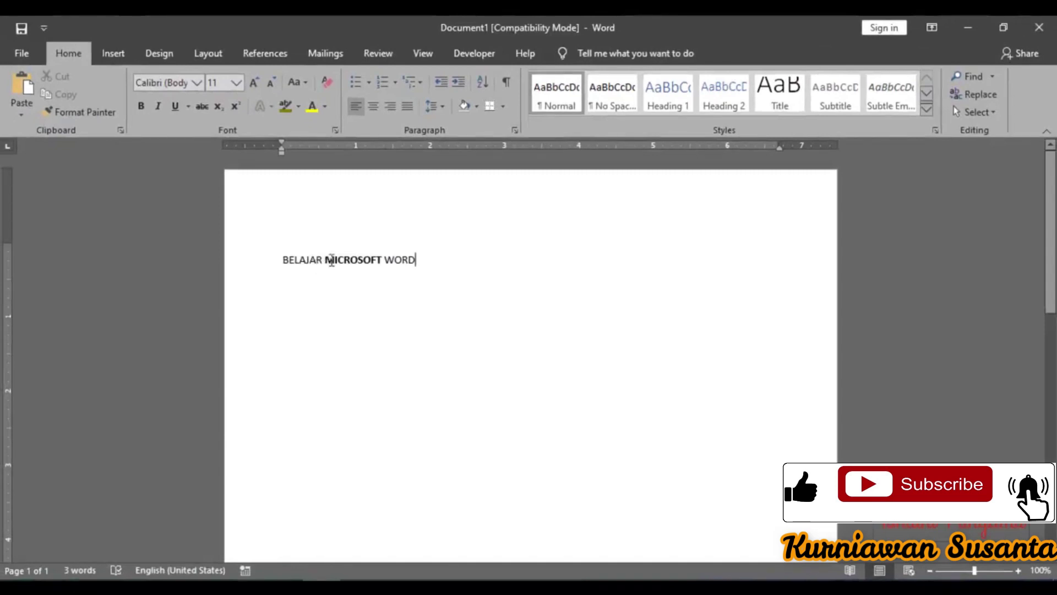
# Replace the line BELAJAR MICROSOFT WORD with sample paragraphs generated by =rand().
pyautogui.moveTo(282, 259); pyautogui.dragTo(421, 261)
pyautogui.click(349, 278)
pyautogui.moveTo(281, 260); pyautogui.dragTo(411, 263)
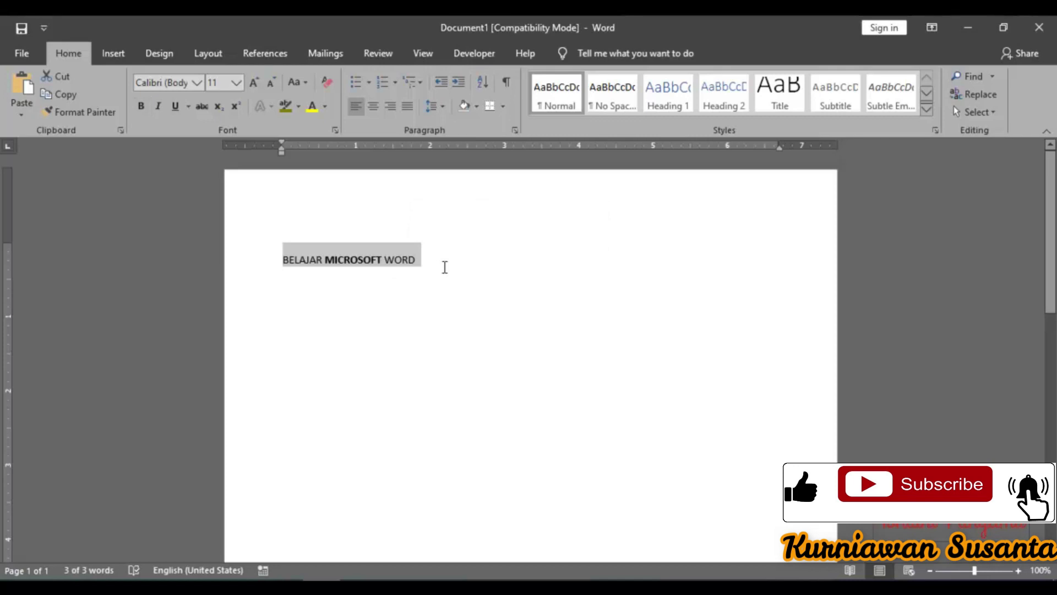
pyautogui.click(445, 267)
pyautogui.write('=')
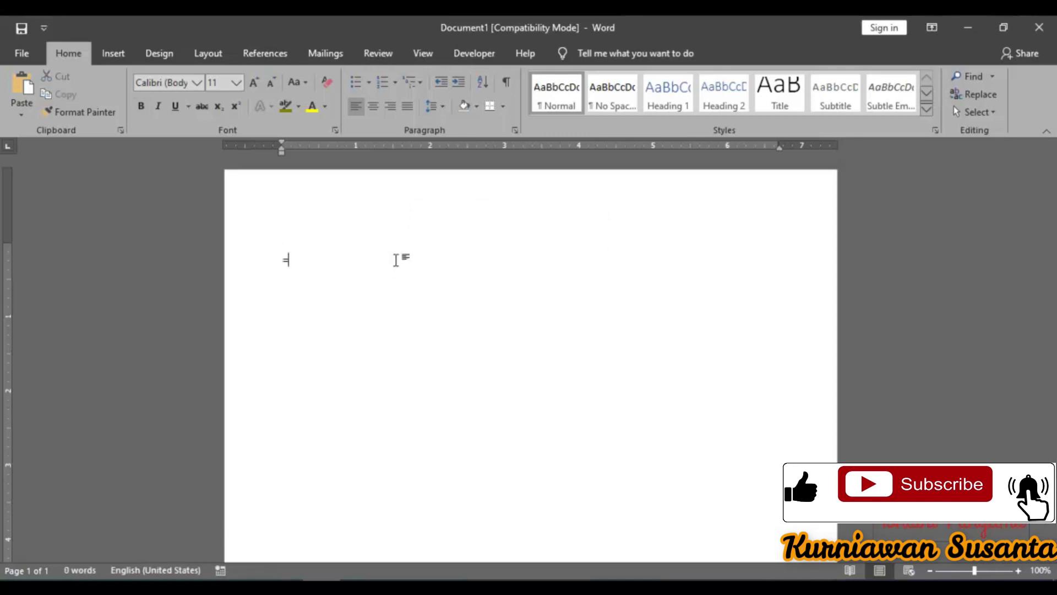
pyautogui.write('rand()')
pyautogui.press('Return')
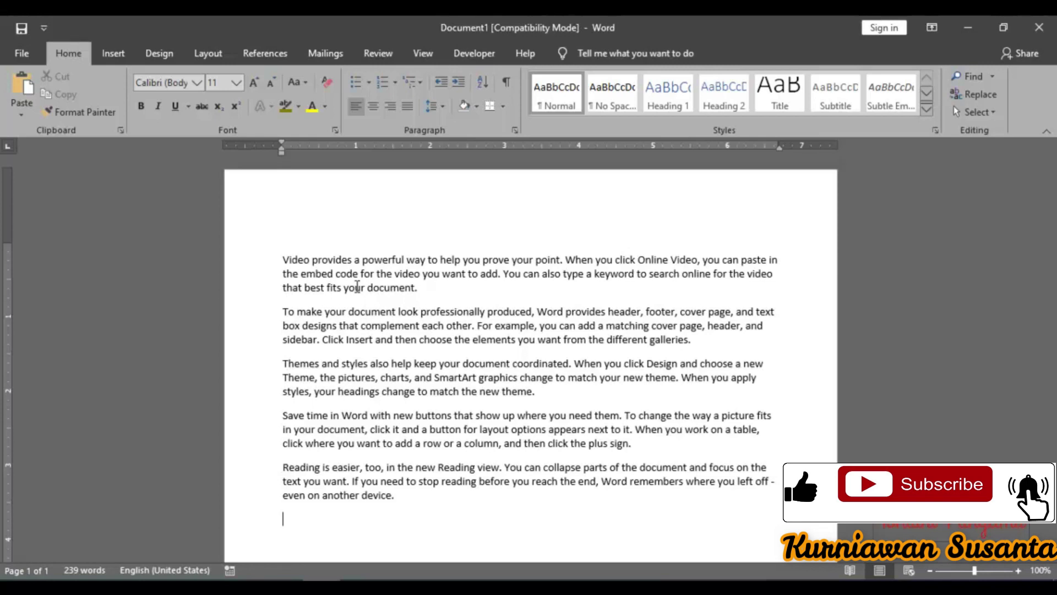
pyautogui.click(21, 53)
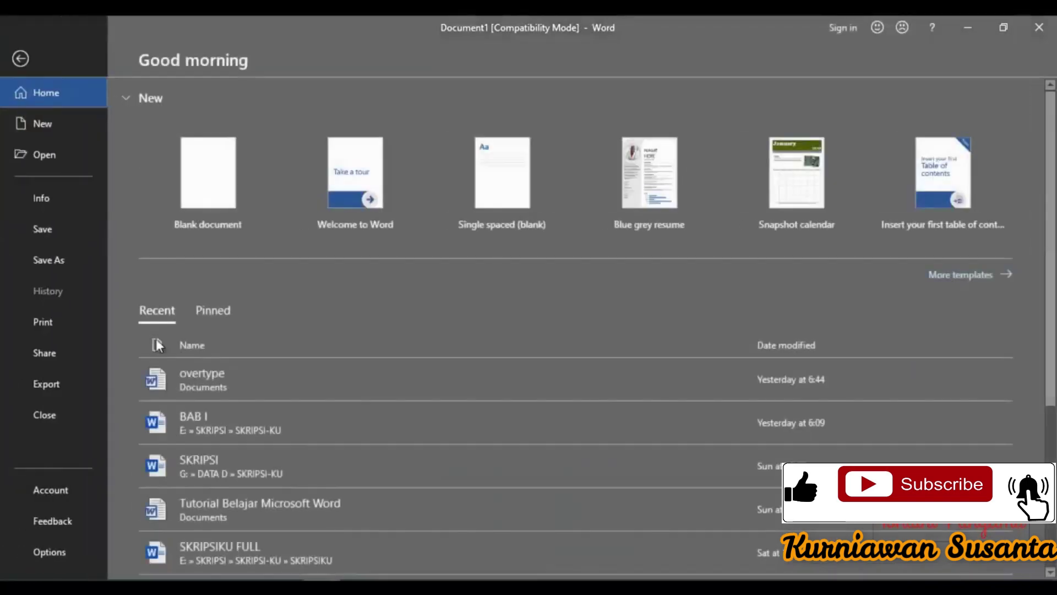
pyautogui.click(74, 553)
pyautogui.click(242, 117)
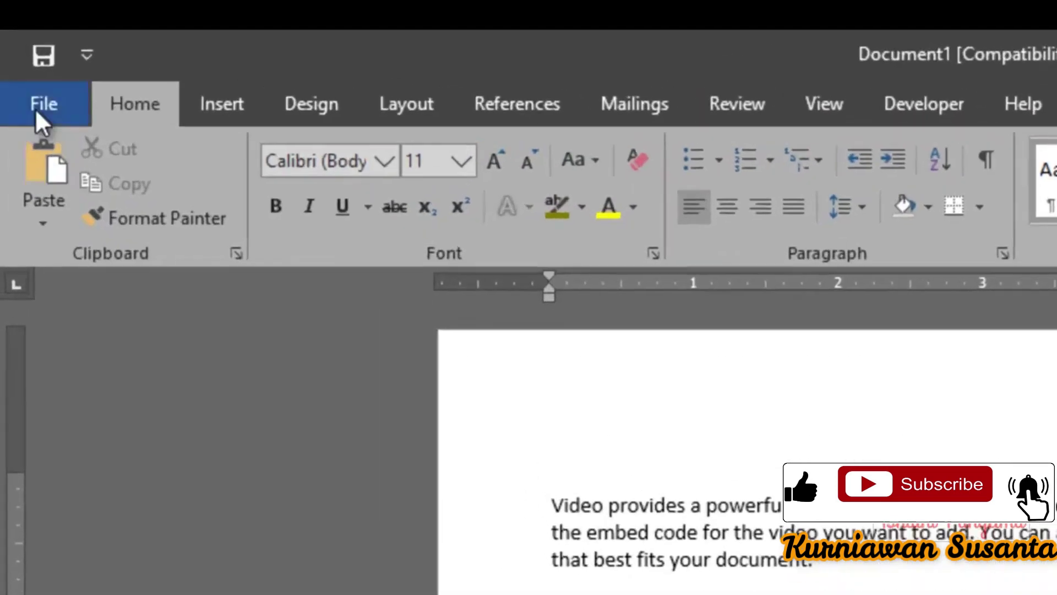
# Set the default save format in the Word options to Word 97-2003 Document (*.doc).
pyautogui.click(37, 108)
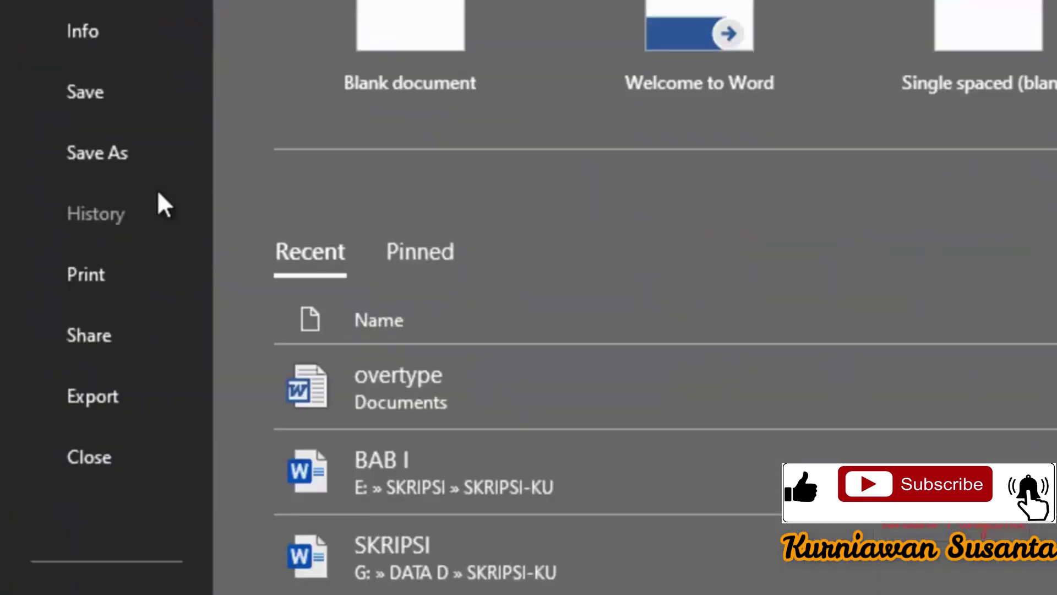
pyautogui.click(145, 525)
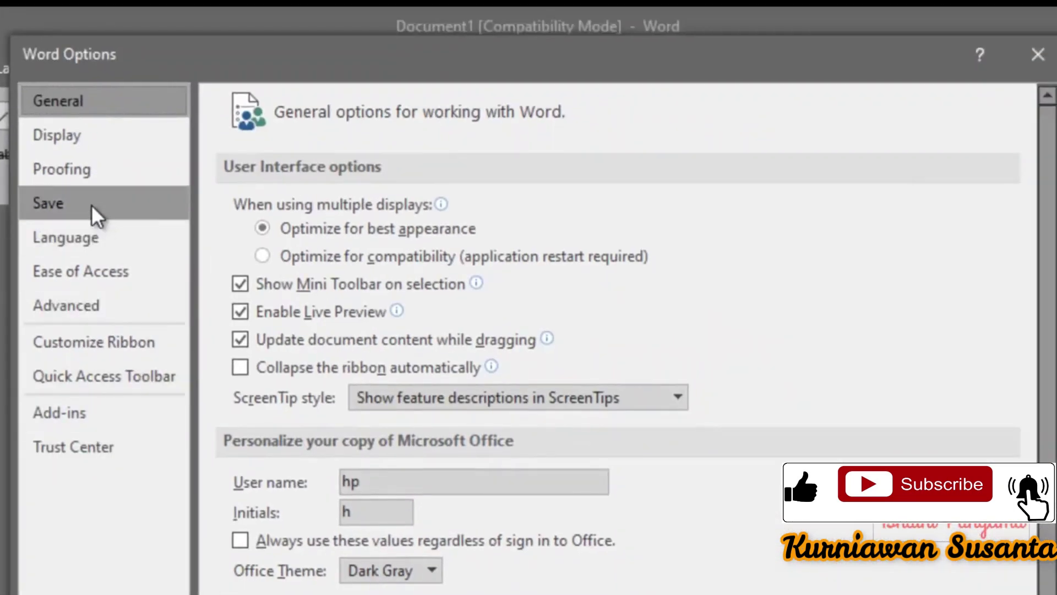
pyautogui.click(91, 212)
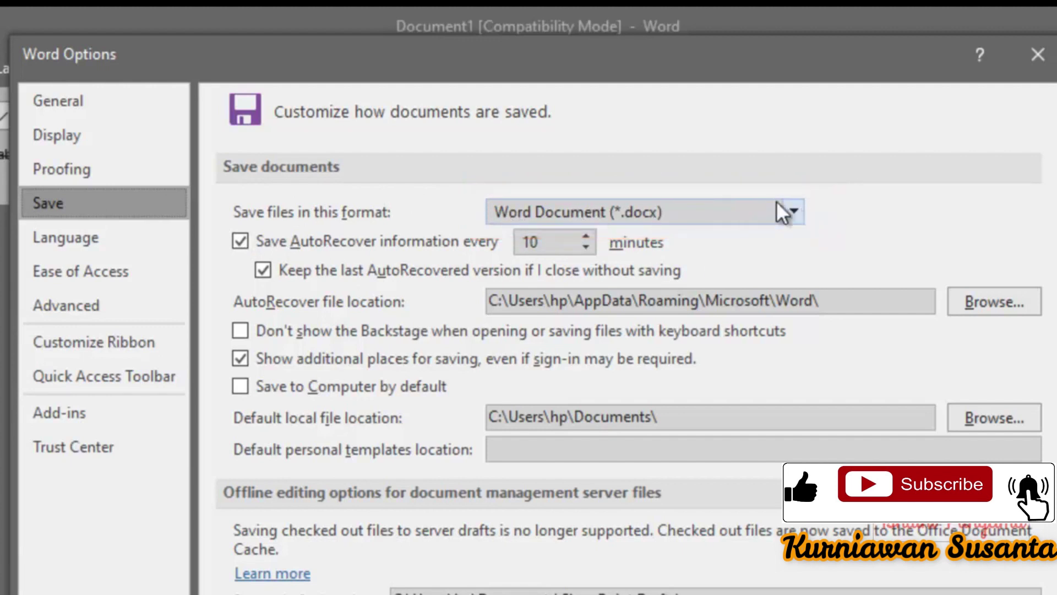
pyautogui.click(790, 214)
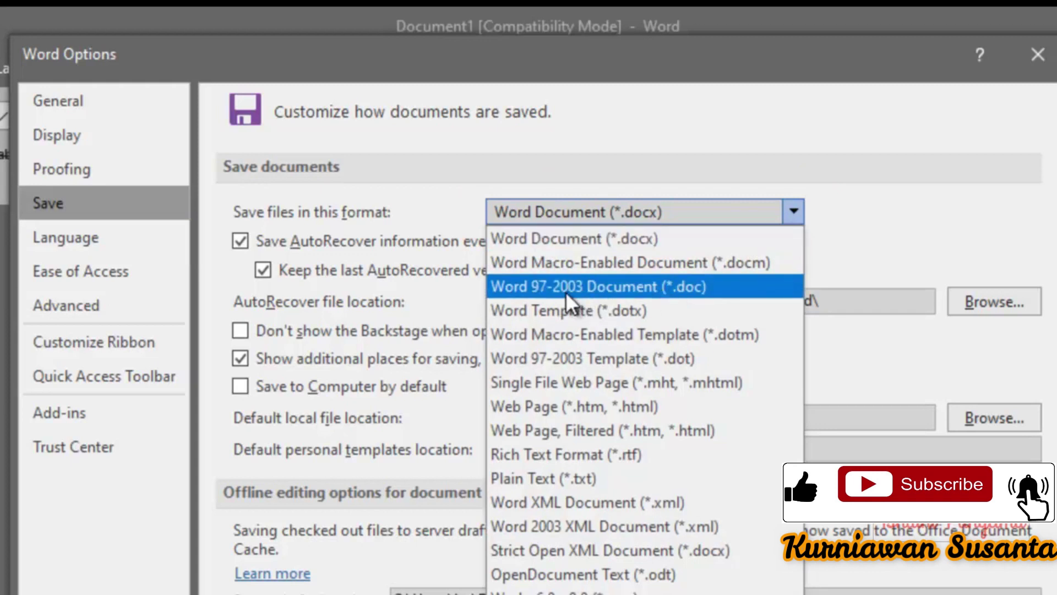
pyautogui.click(679, 285)
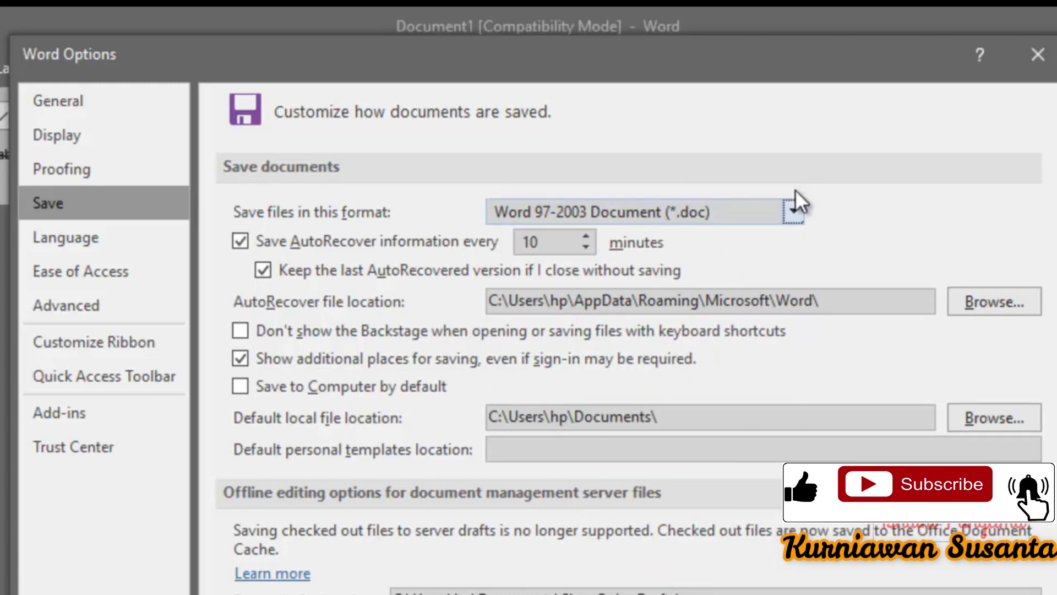
# Try Rich Text Format (*.rtf) as the default save format and return it to Word 97-2003 Document (*.doc).
pyautogui.click(794, 212)
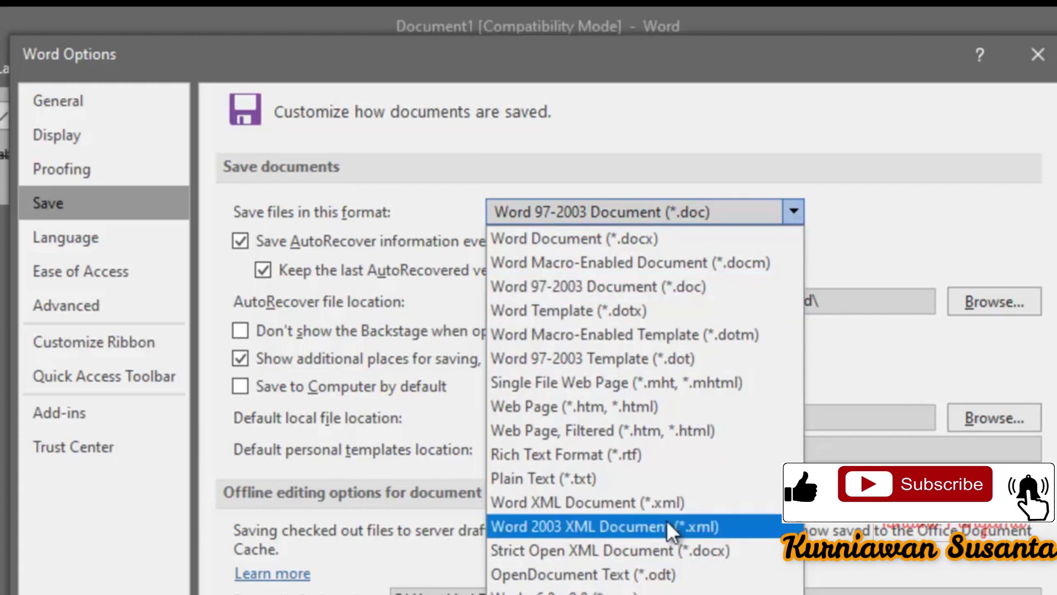
pyautogui.click(547, 456)
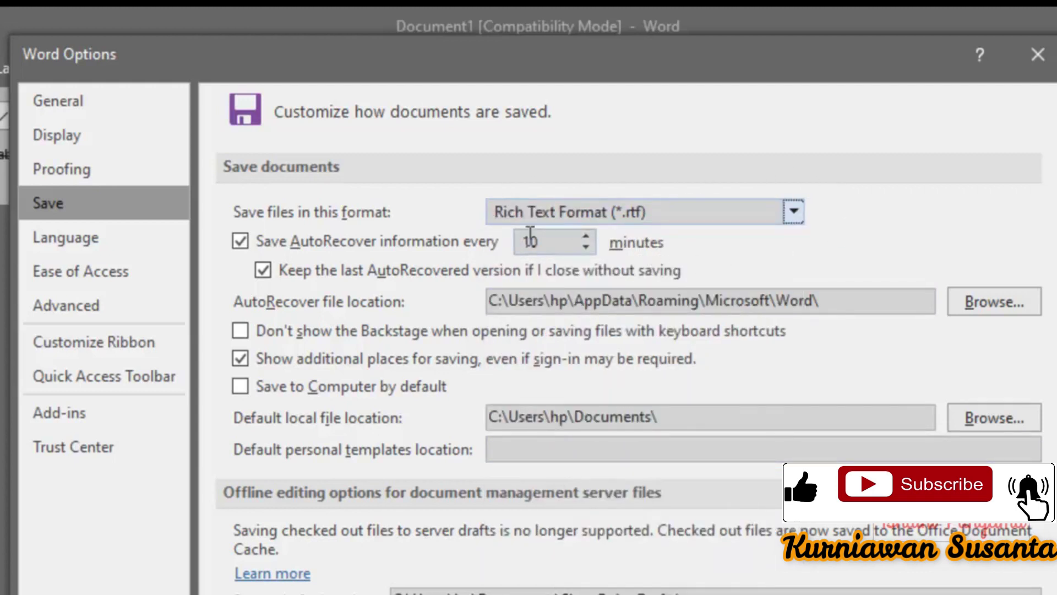
pyautogui.click(794, 211)
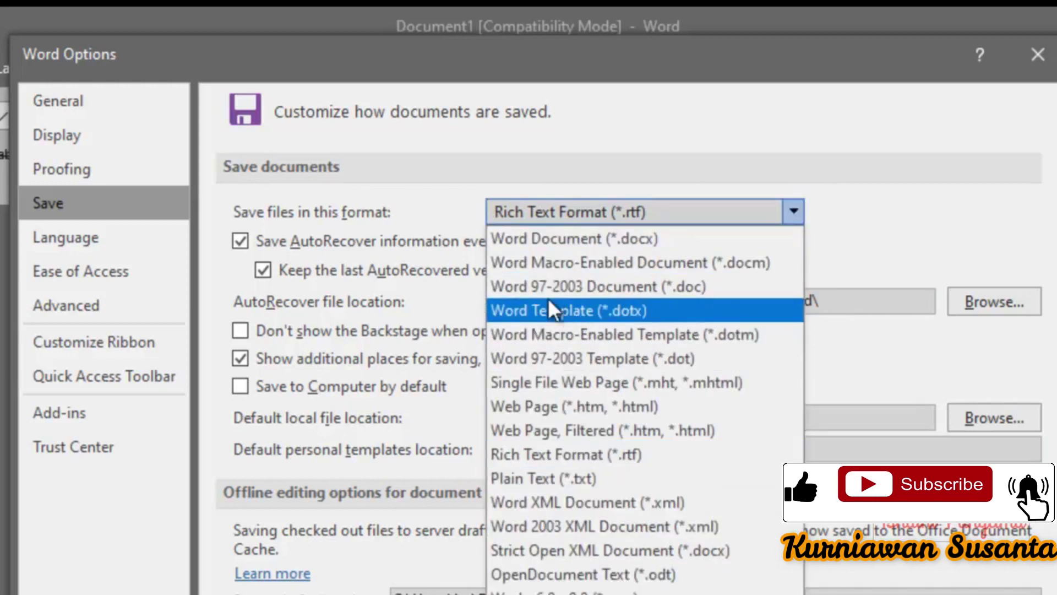
pyautogui.click(650, 287)
pyautogui.click(725, 212)
pyautogui.click(280, 251)
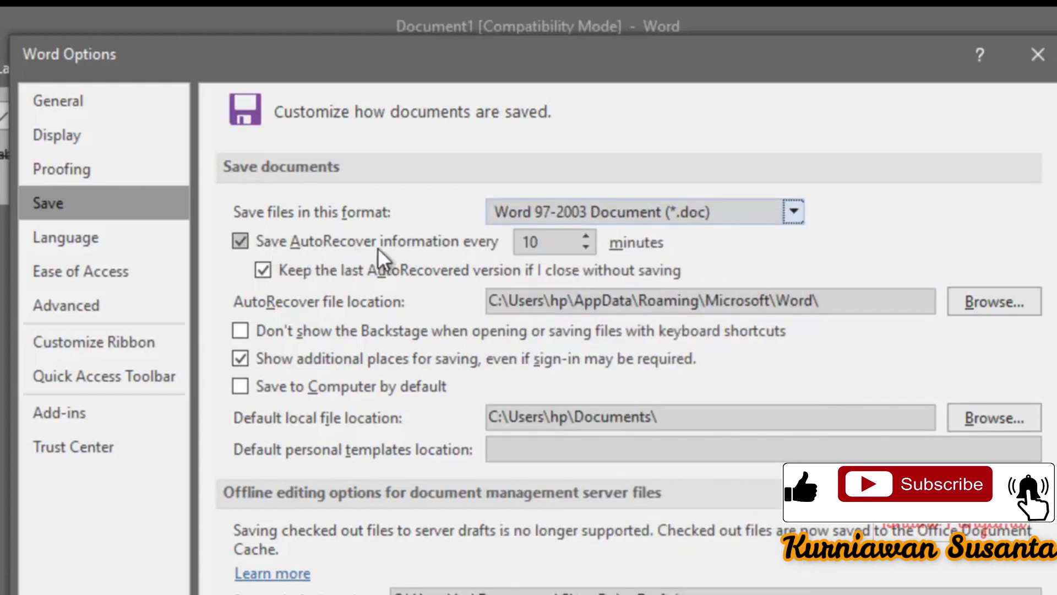
# Step the AutoRecover save interval down and back up, and apply the save options.
pyautogui.moveTo(586, 246); pyautogui.dragTo(586, 246)
pyautogui.click(587, 236)
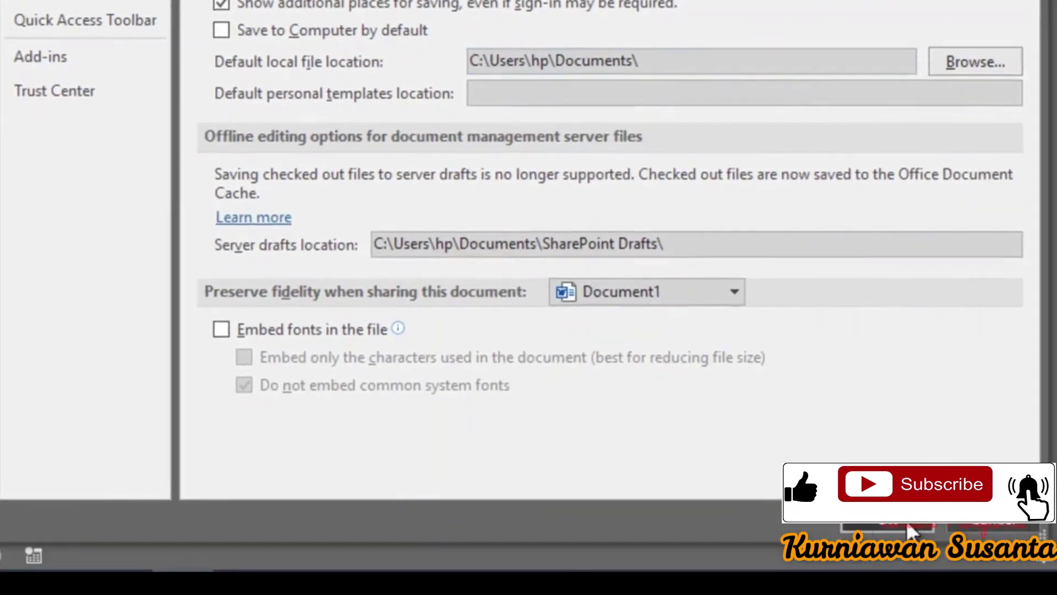
pyautogui.click(907, 521)
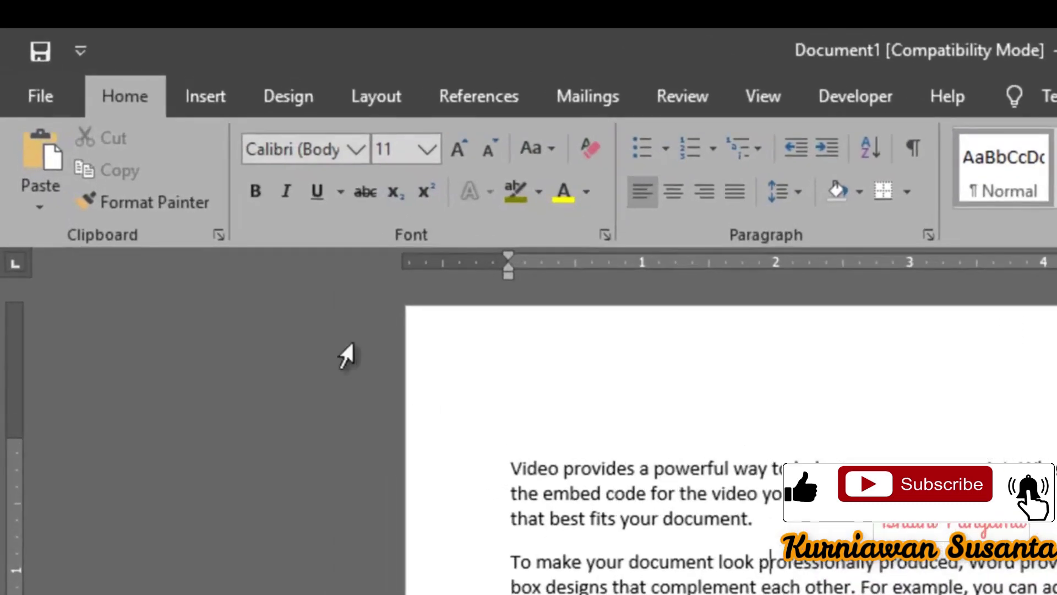
# Insert the picture 16a722d6a5881d8fd6b24ac3ea32dd0e from the Pictures folder into the second paragraph.
pyautogui.click(209, 97)
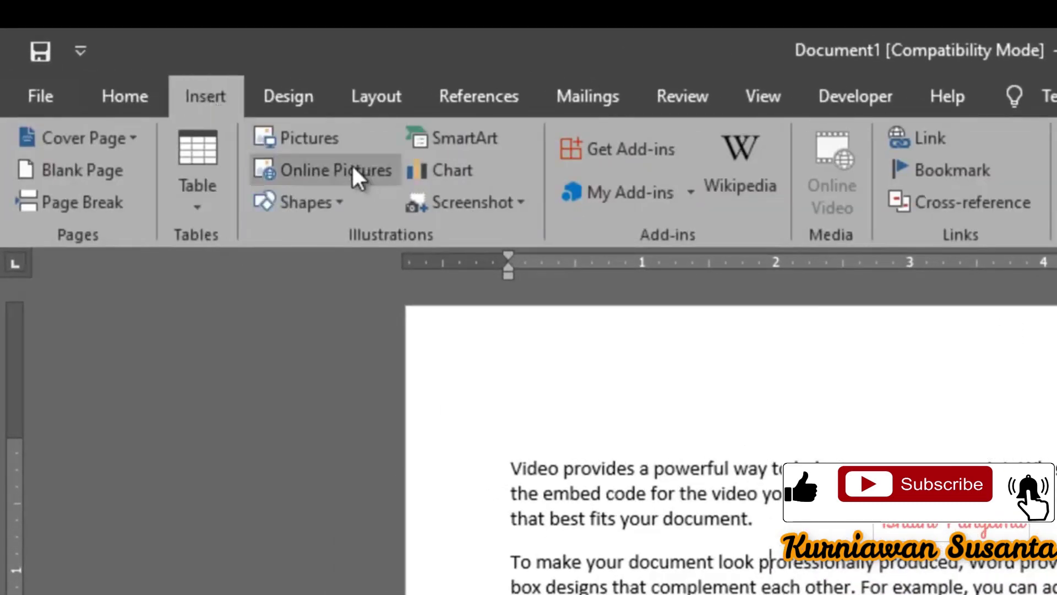
pyautogui.click(317, 137)
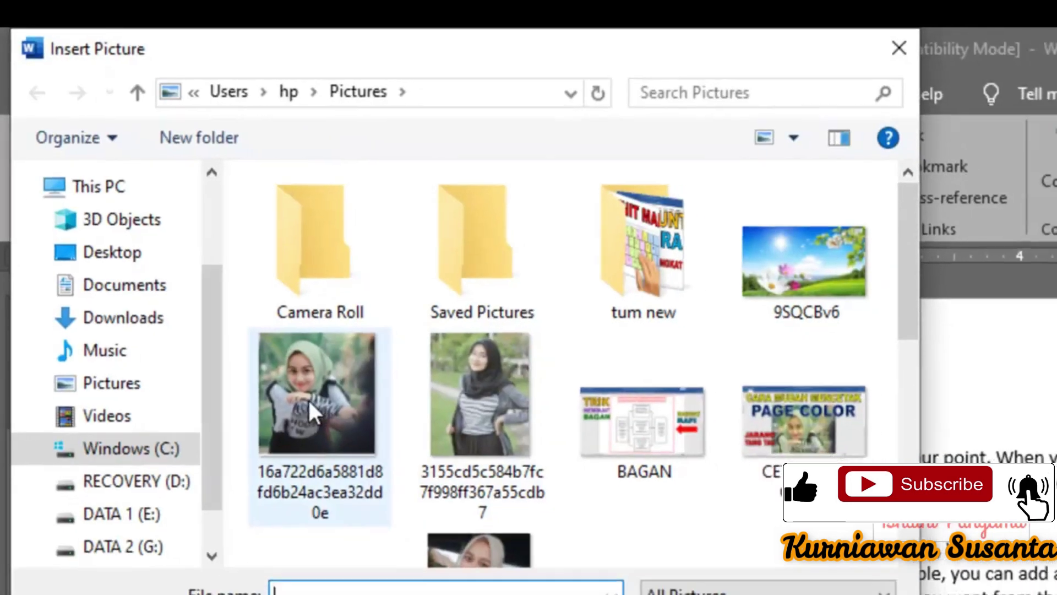
pyautogui.click(309, 398)
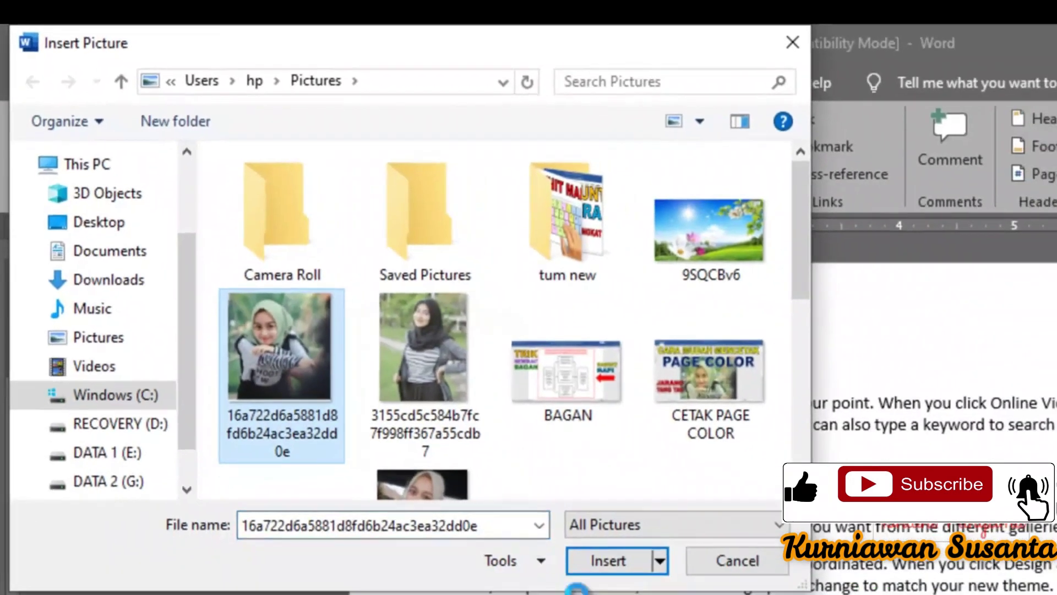
pyautogui.click(603, 554)
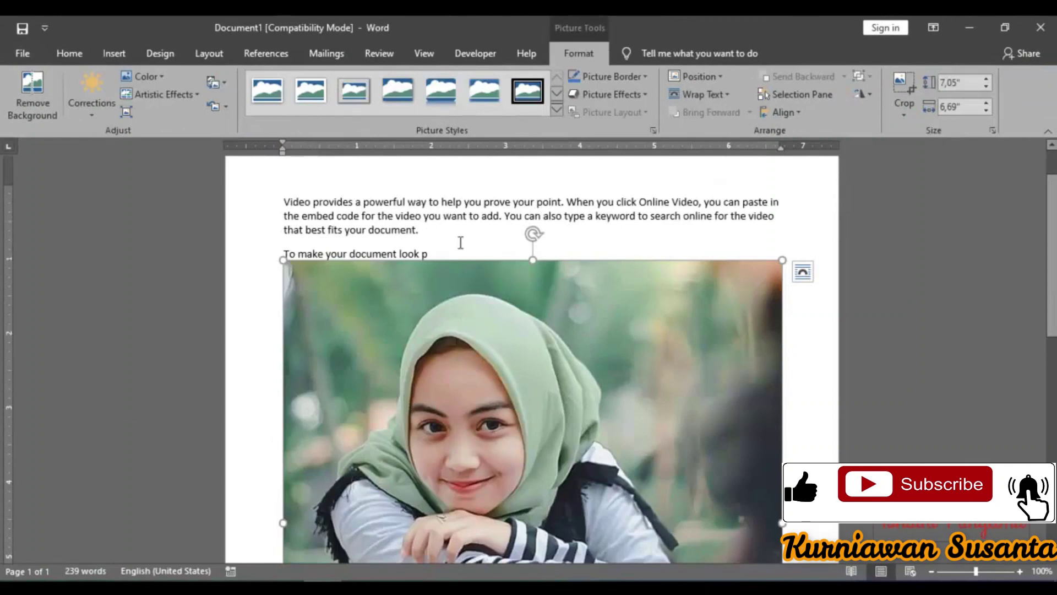
# Try to move the inserted picture freely within the text.
pyautogui.click(460, 242)
pyautogui.click(486, 327)
pyautogui.moveTo(350, 303); pyautogui.dragTo(696, 363)
pyautogui.click(453, 234)
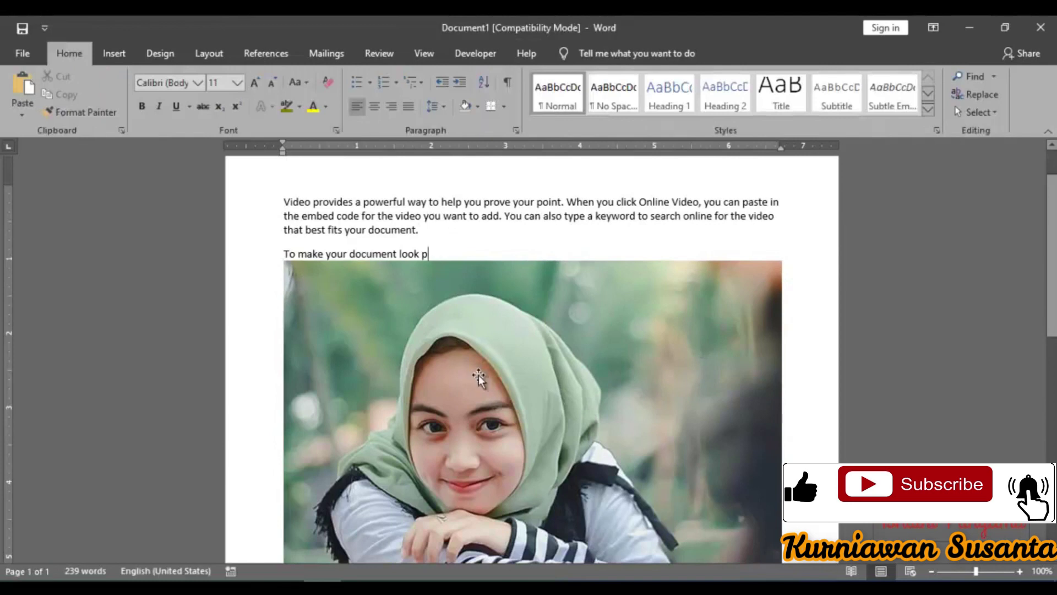
pyautogui.click(479, 308)
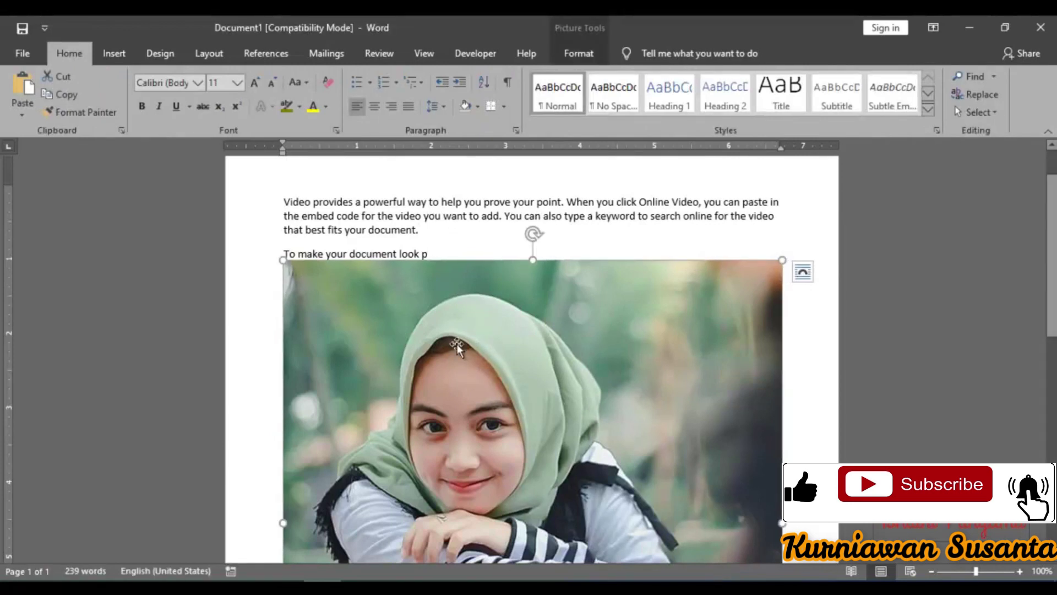
# Delete the inserted picture from the document.
pyautogui.click(440, 241)
pyautogui.click(506, 373)
pyautogui.press('Delete')
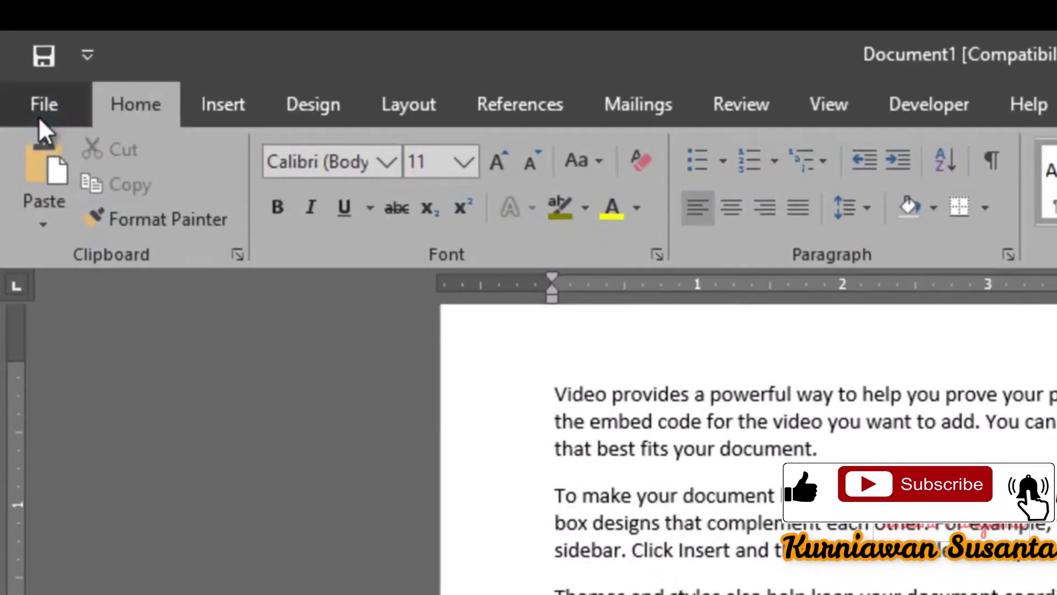
# Set the advanced option for inserting and pasting pictures to In front of text and apply it.
pyautogui.click(22, 55)
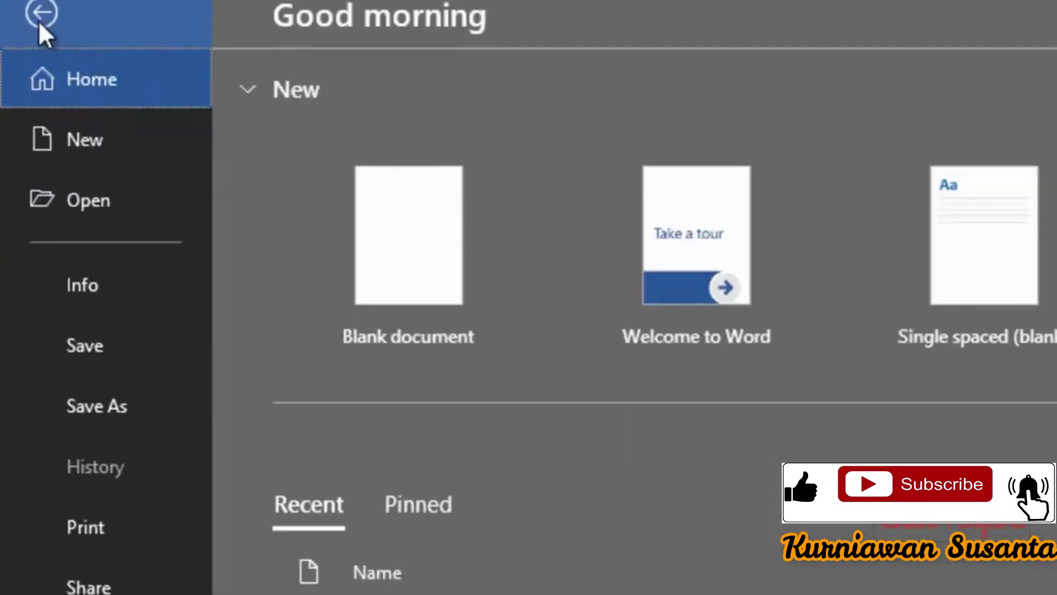
pyautogui.click(113, 513)
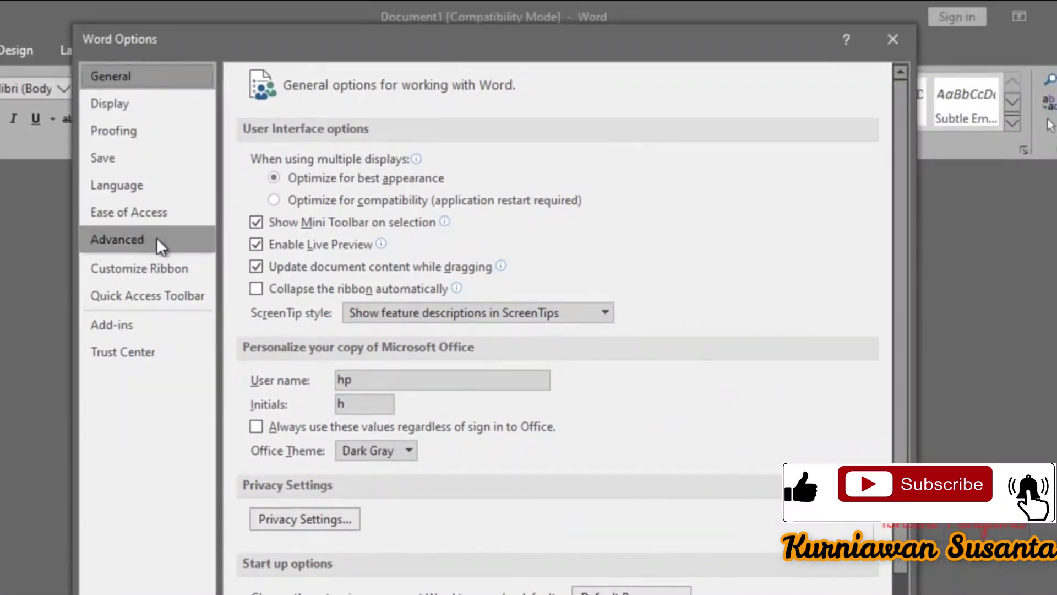
pyautogui.click(157, 238)
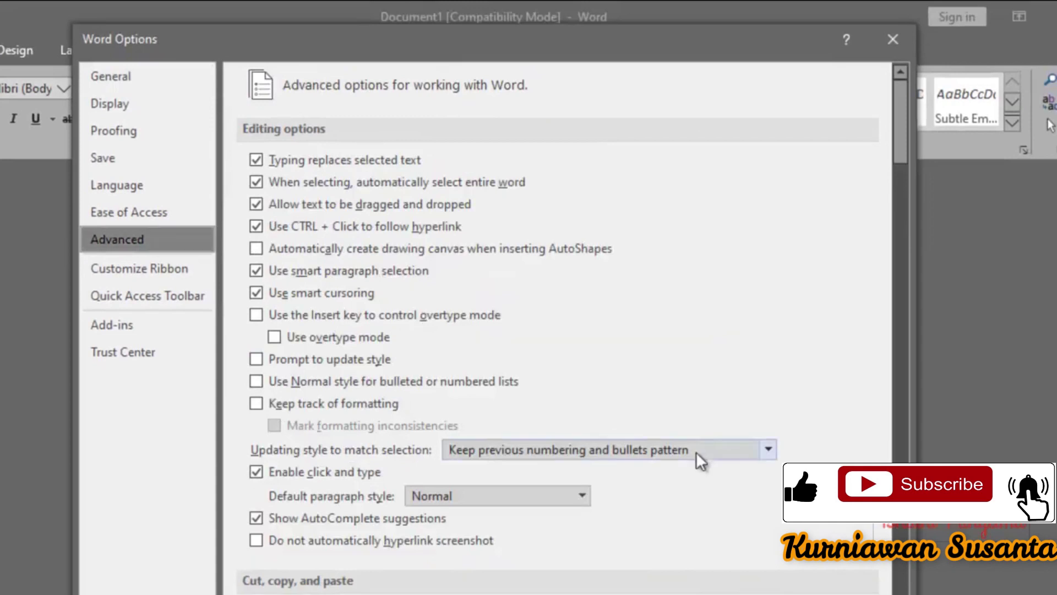
pyautogui.moveTo(900, 140); pyautogui.dragTo(911, 172)
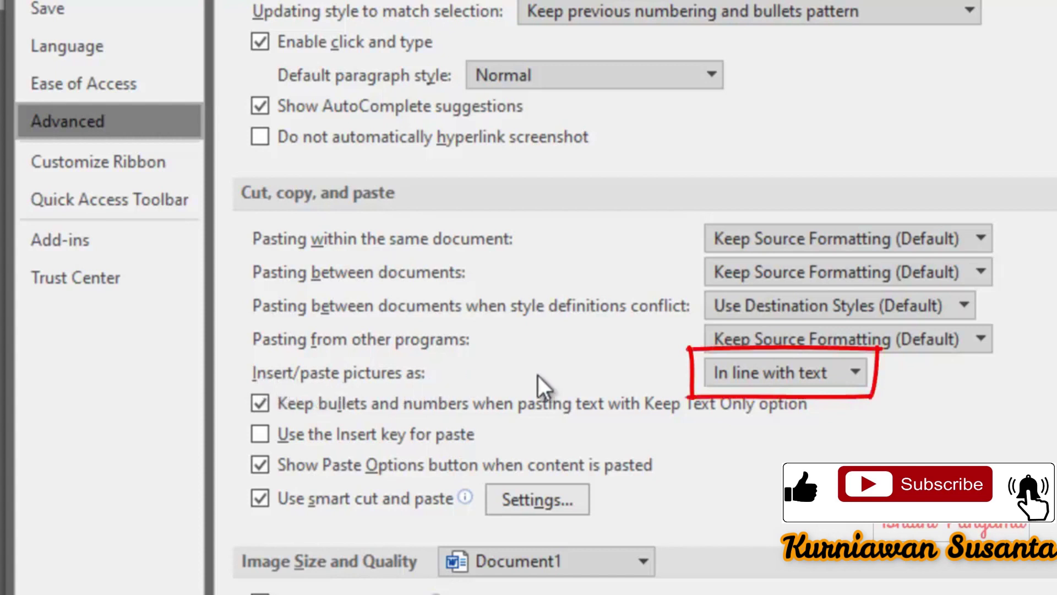
pyautogui.click(855, 373)
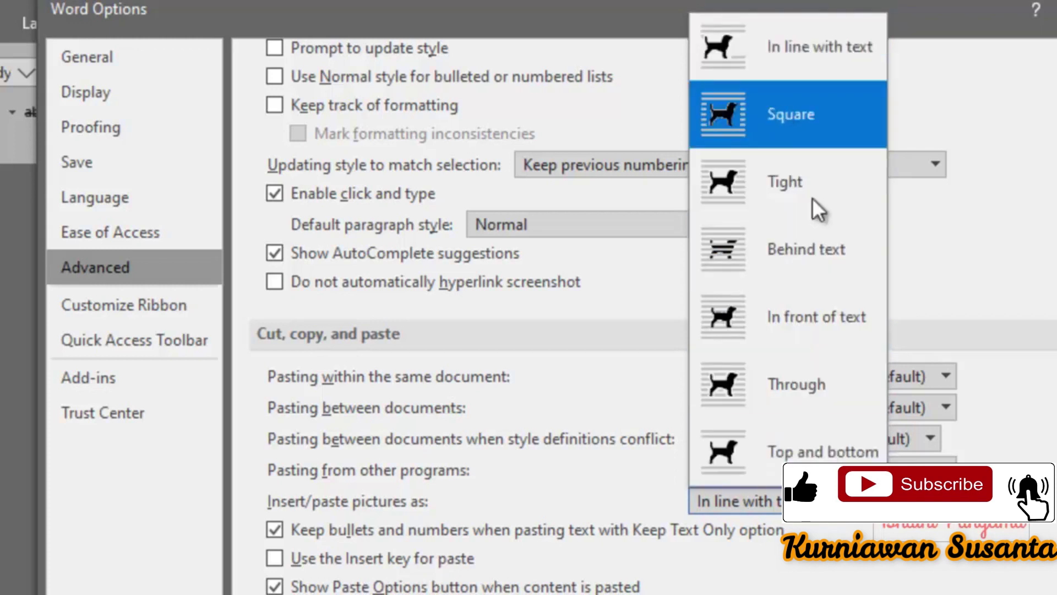
pyautogui.click(818, 315)
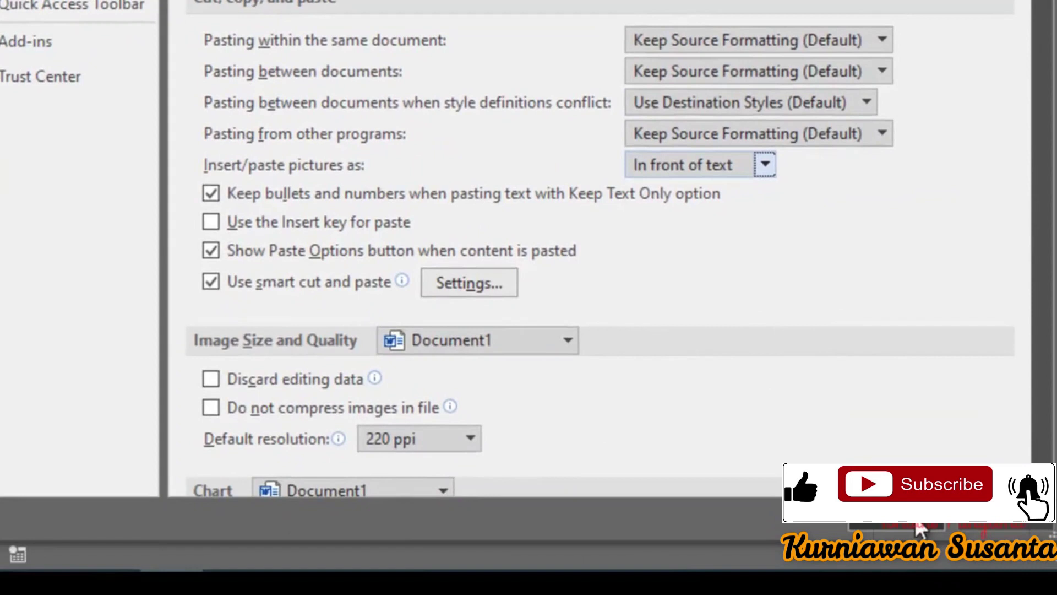
pyautogui.click(917, 523)
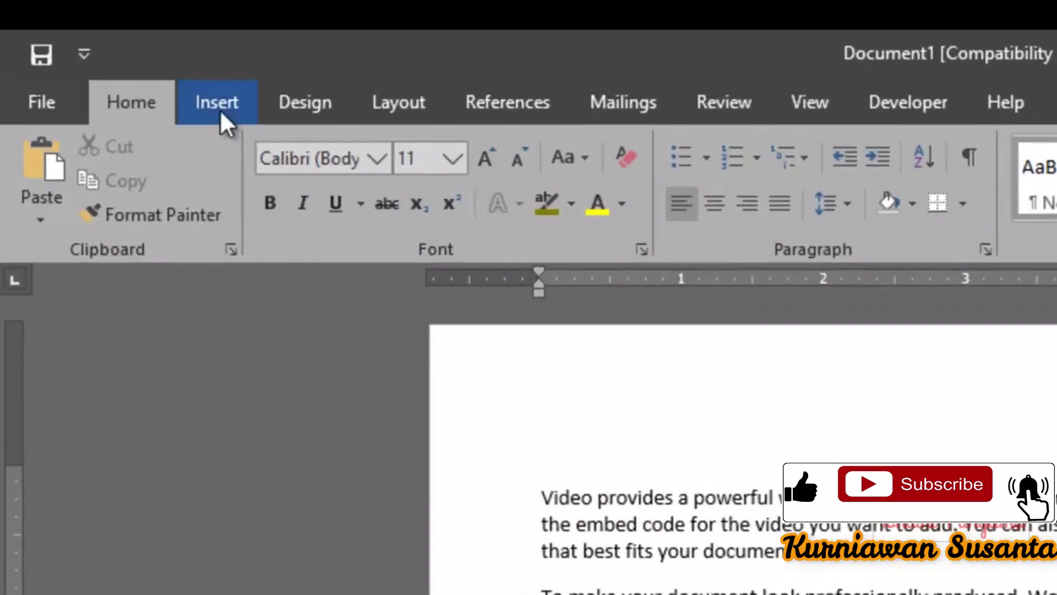
# Insert the picture 16a722d6a5881d8fd6b24ac3ea32dd0e from the Pictures folder into the document.
pyautogui.click(114, 53)
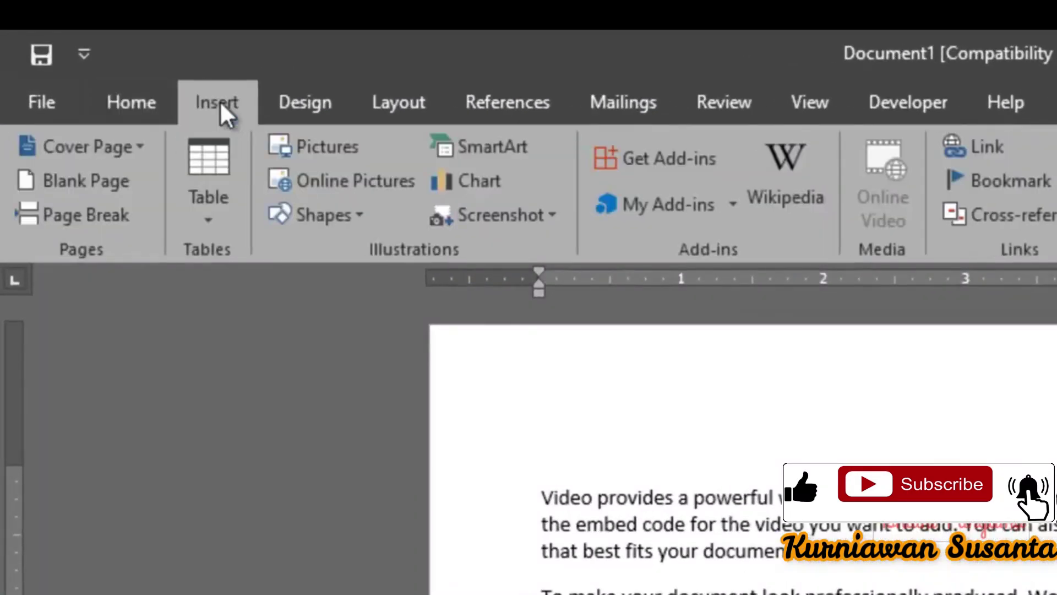
pyautogui.click(320, 145)
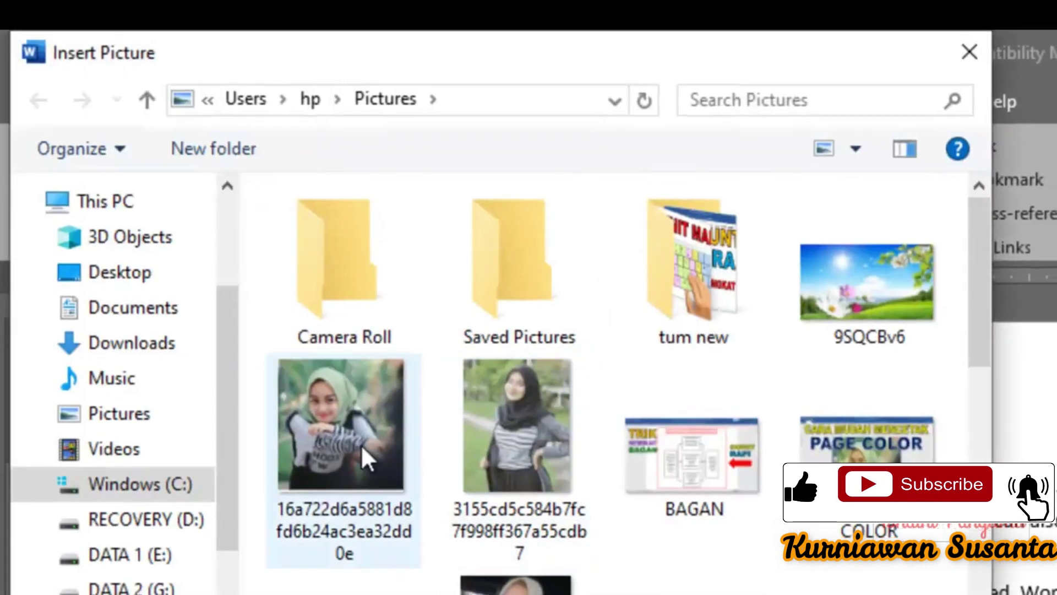
pyautogui.click(585, 546)
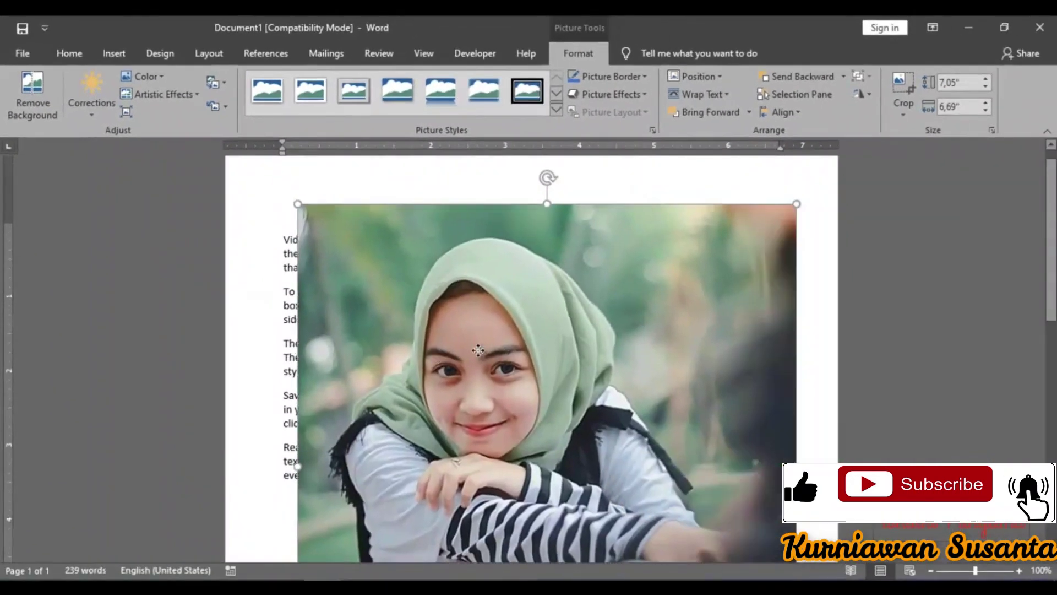
# Move the inserted picture freely over the text to a place just below the first paragraph.
pyautogui.moveTo(478, 350); pyautogui.dragTo(503, 334)
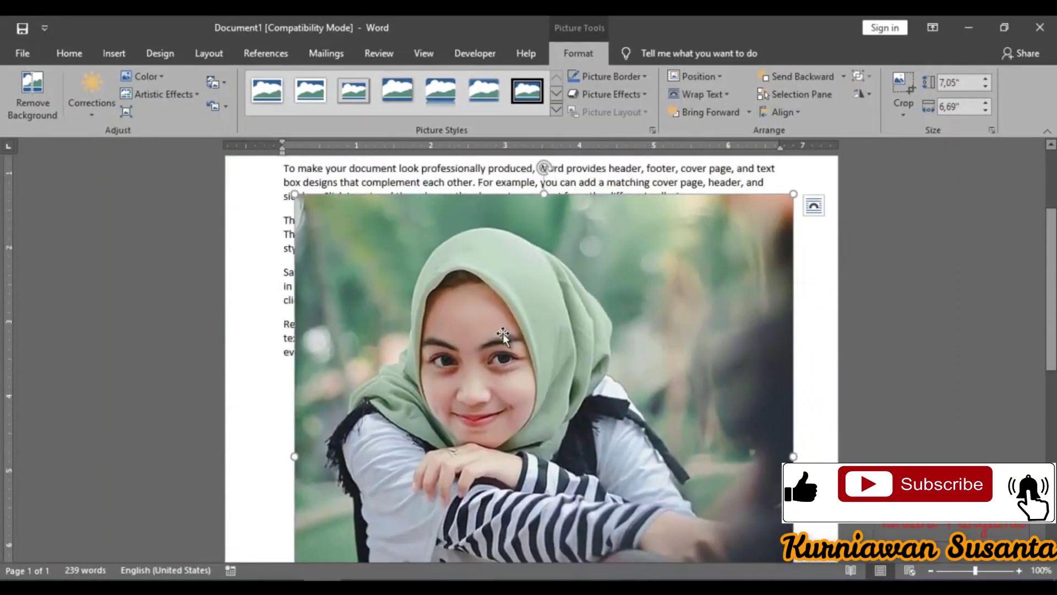
pyautogui.scroll(1, 548, 371)
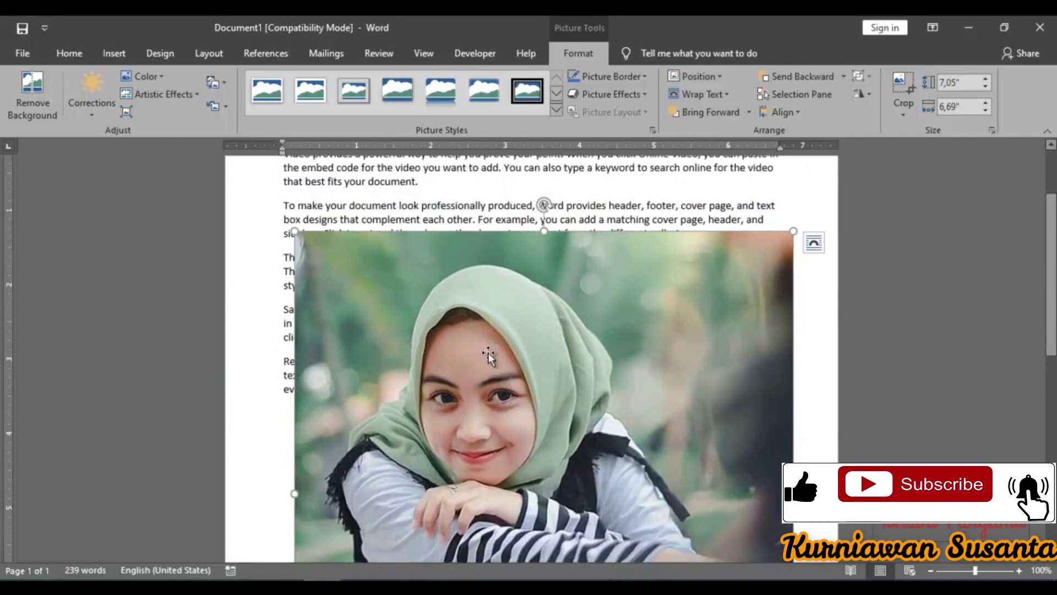
pyautogui.moveTo(504, 376); pyautogui.dragTo(495, 348)
pyautogui.scroll(2, 529, 352)
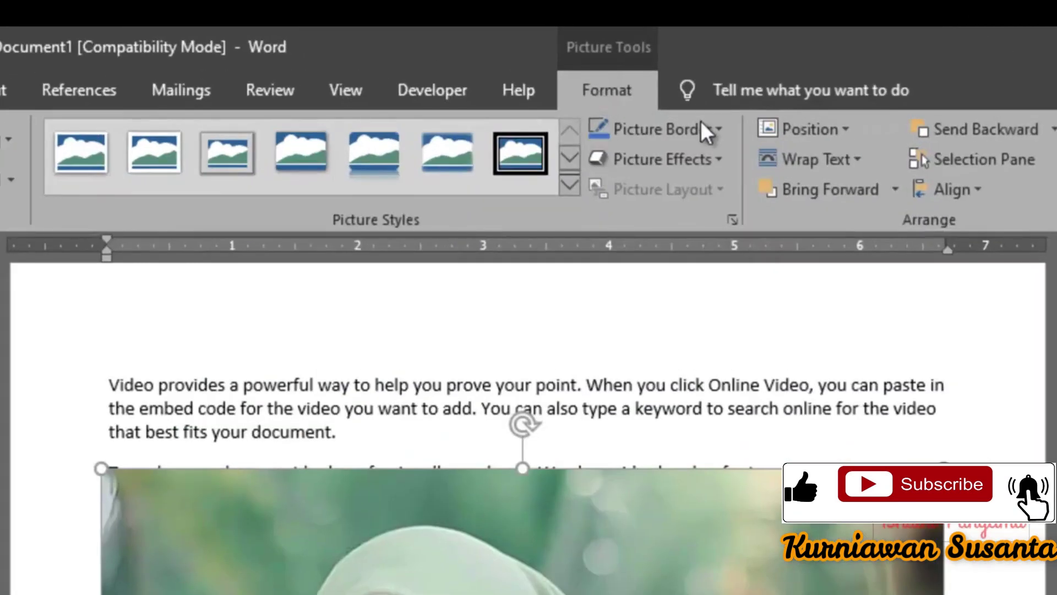
# Set the picture's text wrapping to In Line with Text, and return it to In Front of Text.
pyautogui.click(841, 163)
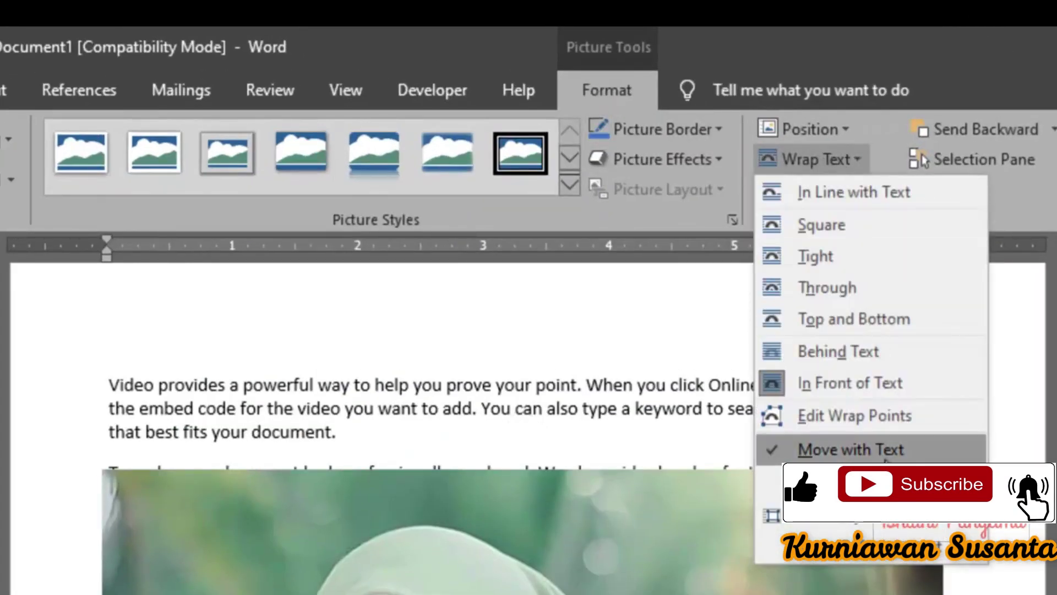
pyautogui.click(834, 195)
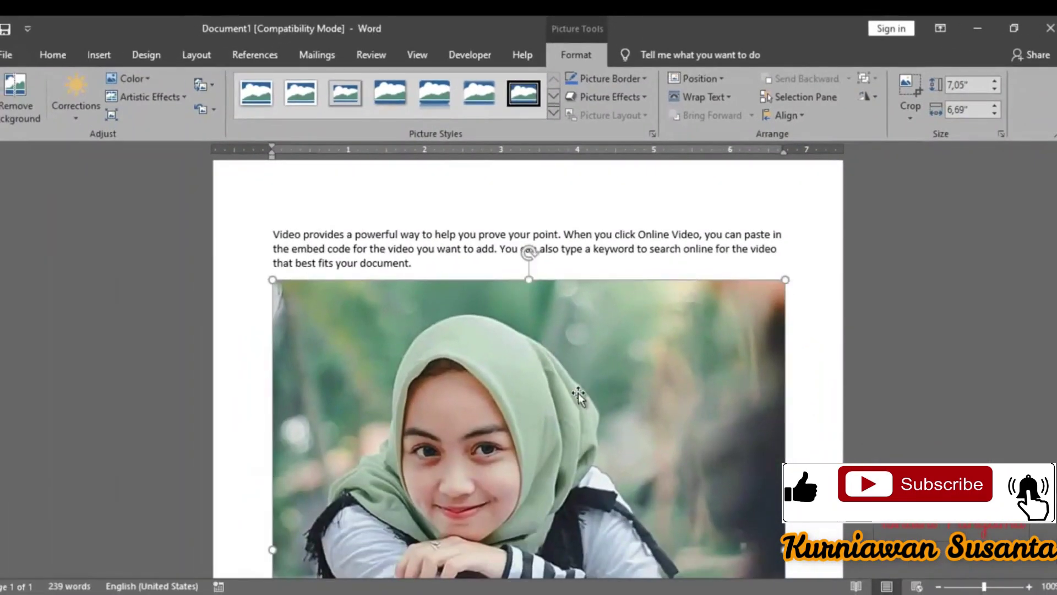
pyautogui.click(721, 98)
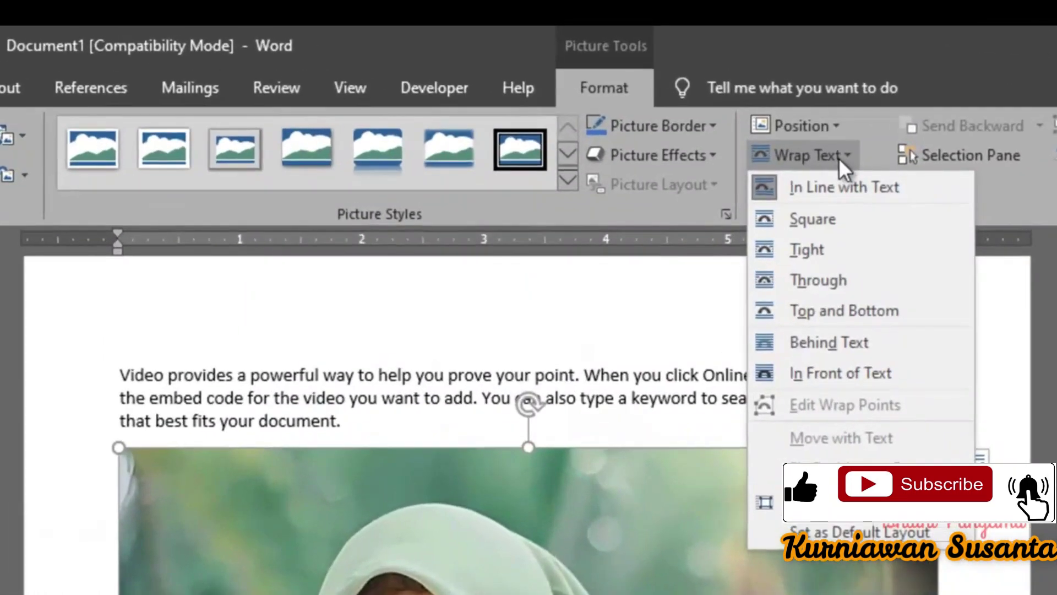
pyautogui.click(822, 374)
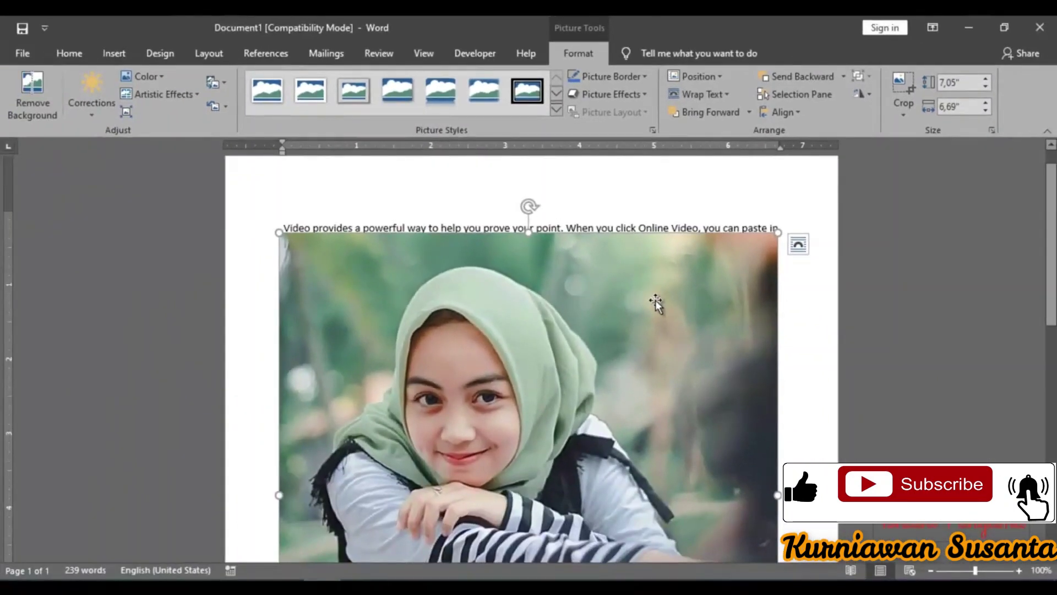
# Switch the picture's text wrapping to Behind Text and back to In Front of Text.
pyautogui.click(725, 98)
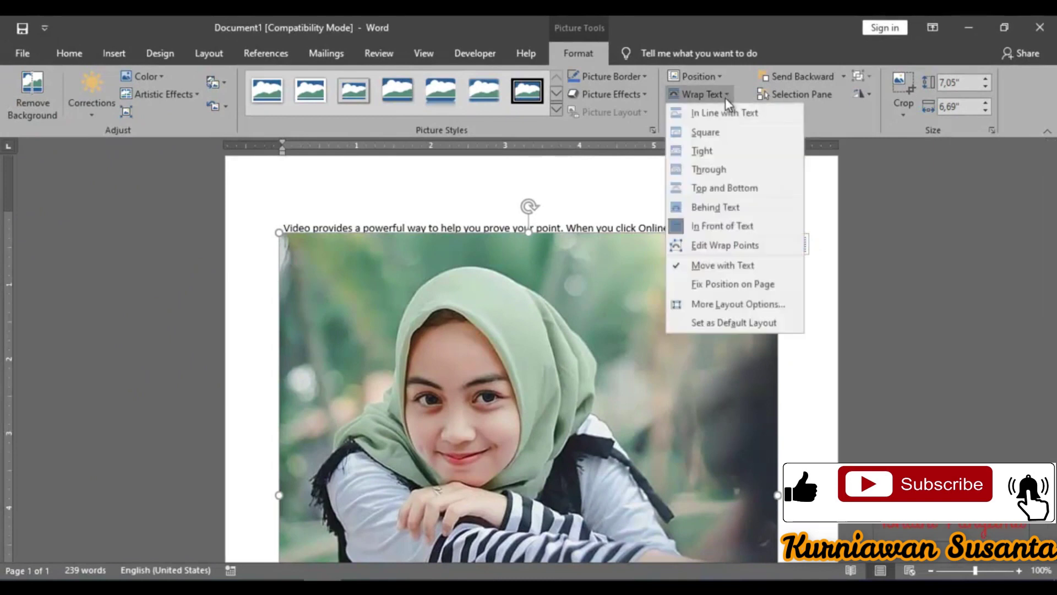
pyautogui.click(711, 209)
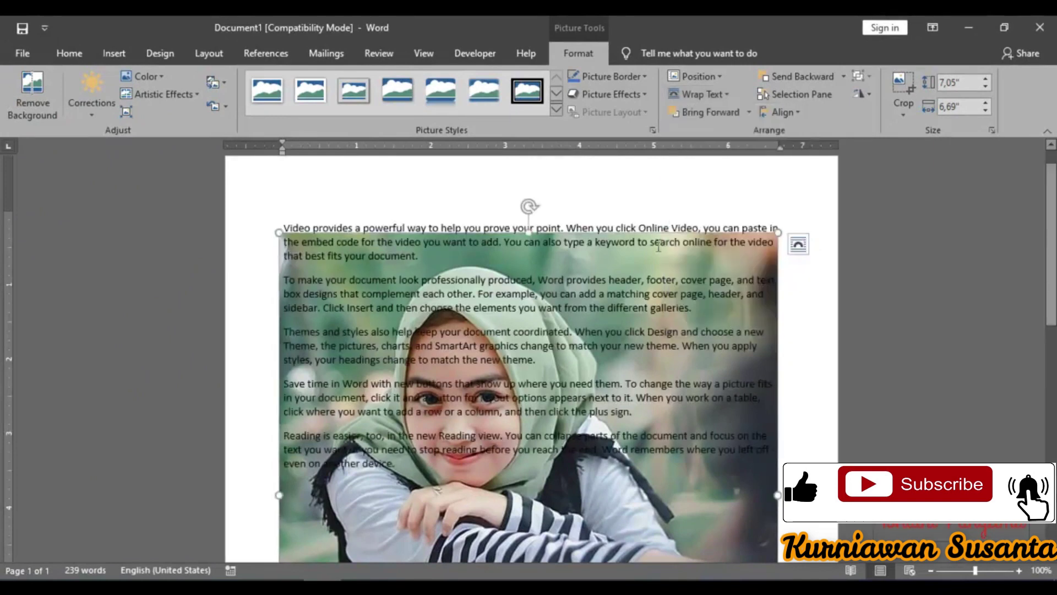
pyautogui.click(698, 95)
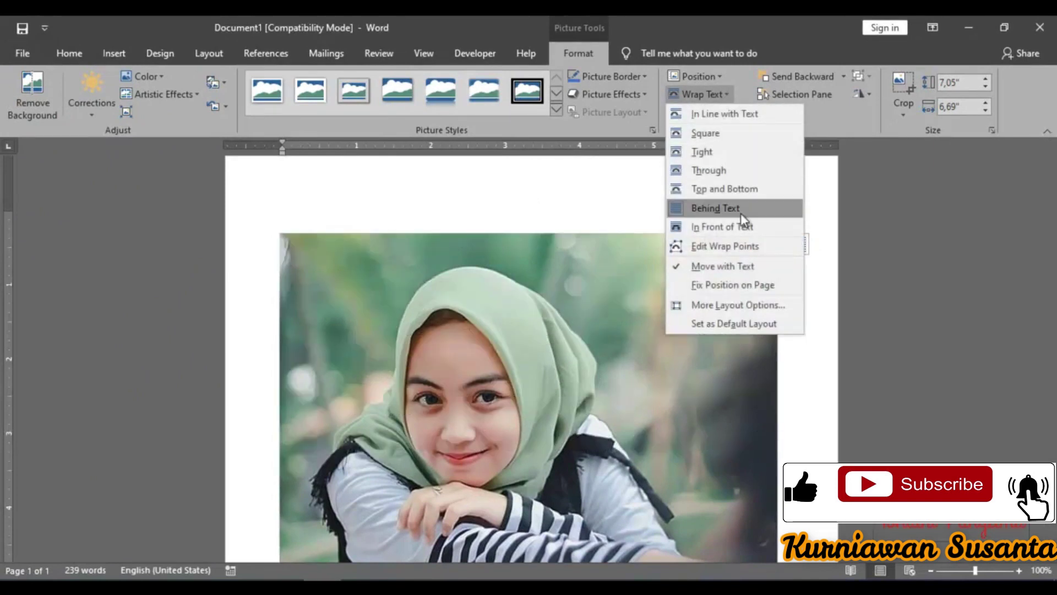
pyautogui.click(711, 227)
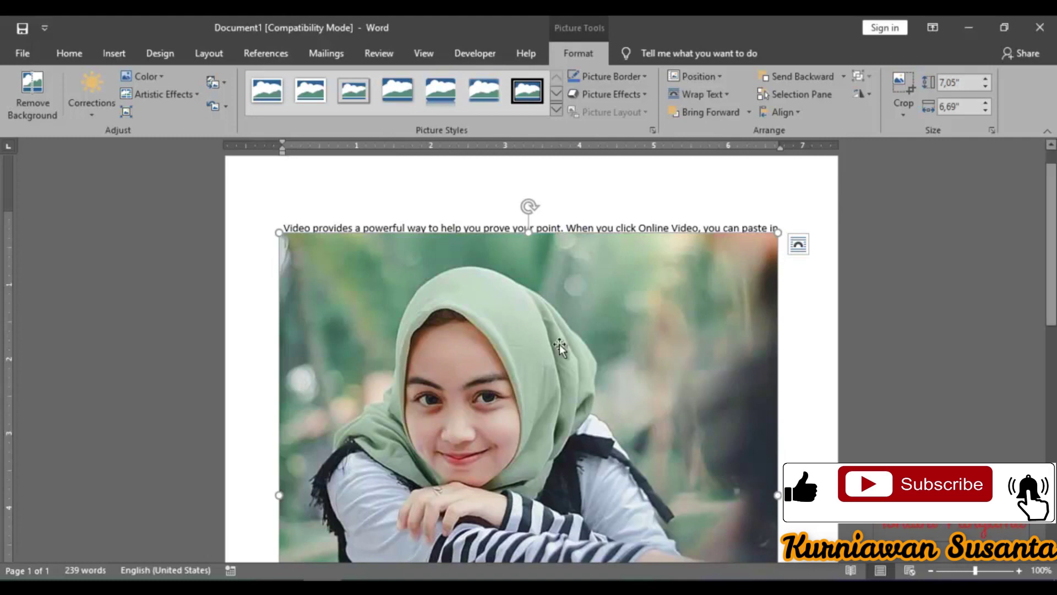
# Delete the picture from the document.
pyautogui.press('Delete')
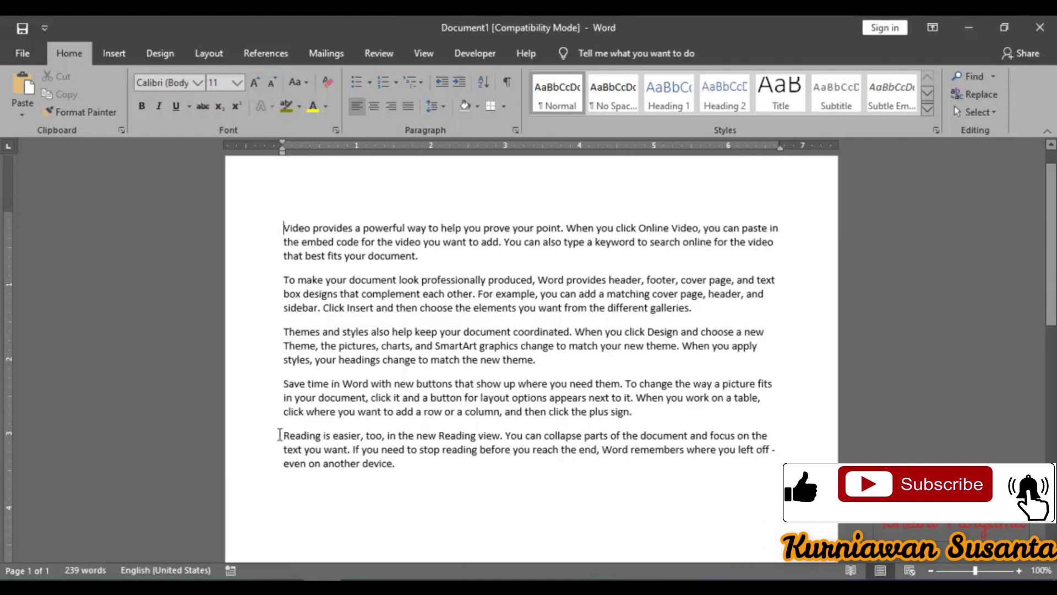
pyautogui.scroll(-10, 566, 473)
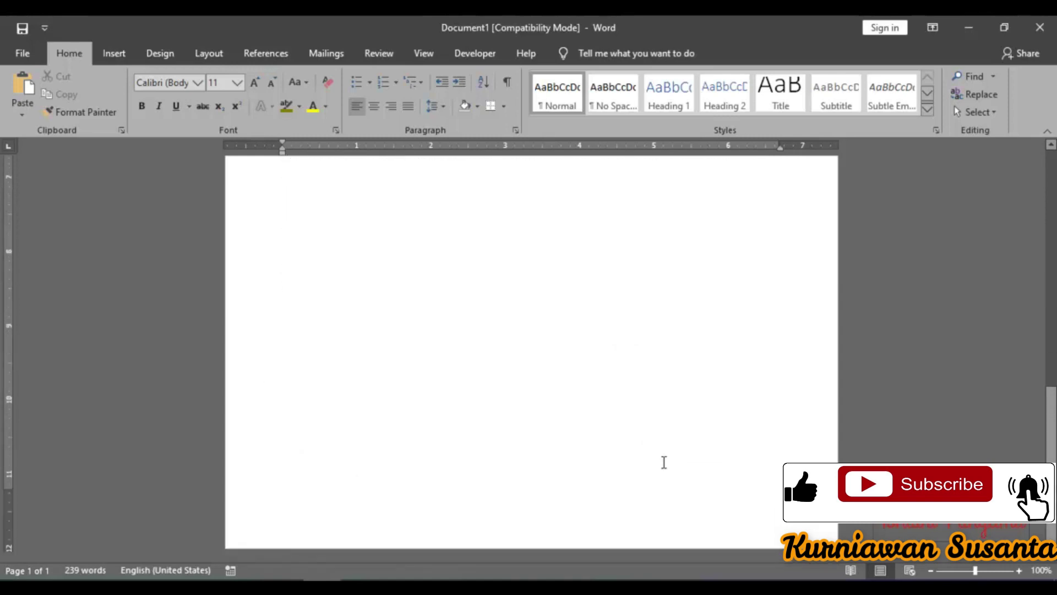
pyautogui.scroll(5, 663, 463)
pyautogui.scroll(5, 658, 445)
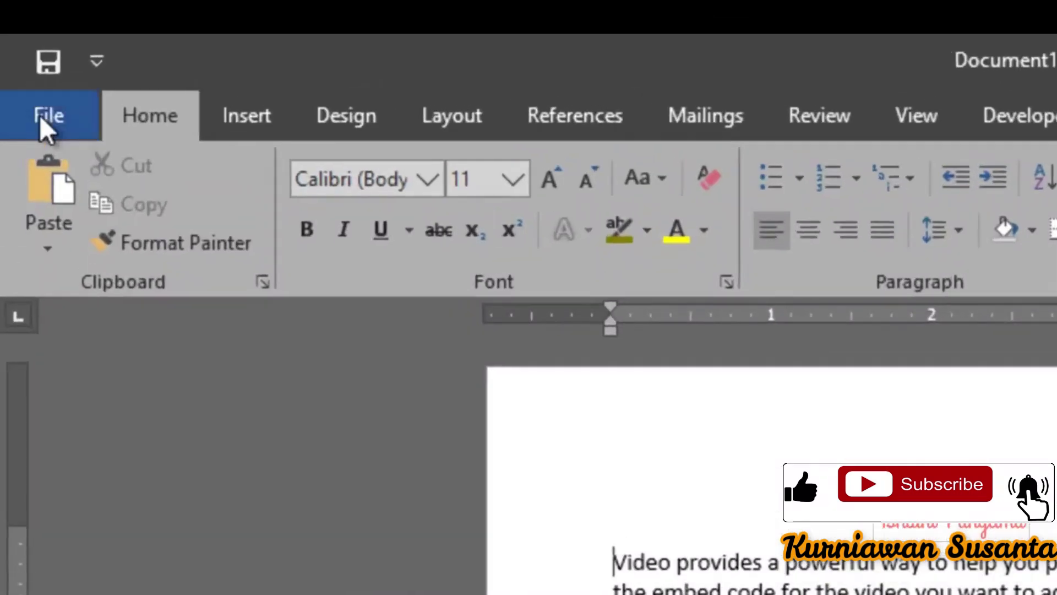
# Enable Show text boundaries in the advanced document content options and apply it.
pyautogui.click(28, 77)
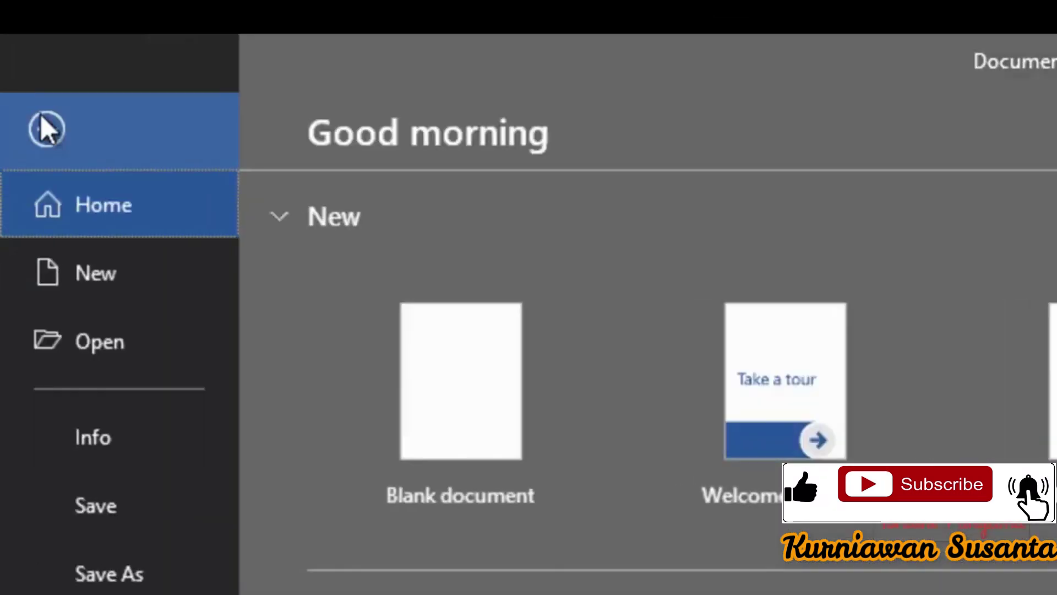
pyautogui.click(160, 504)
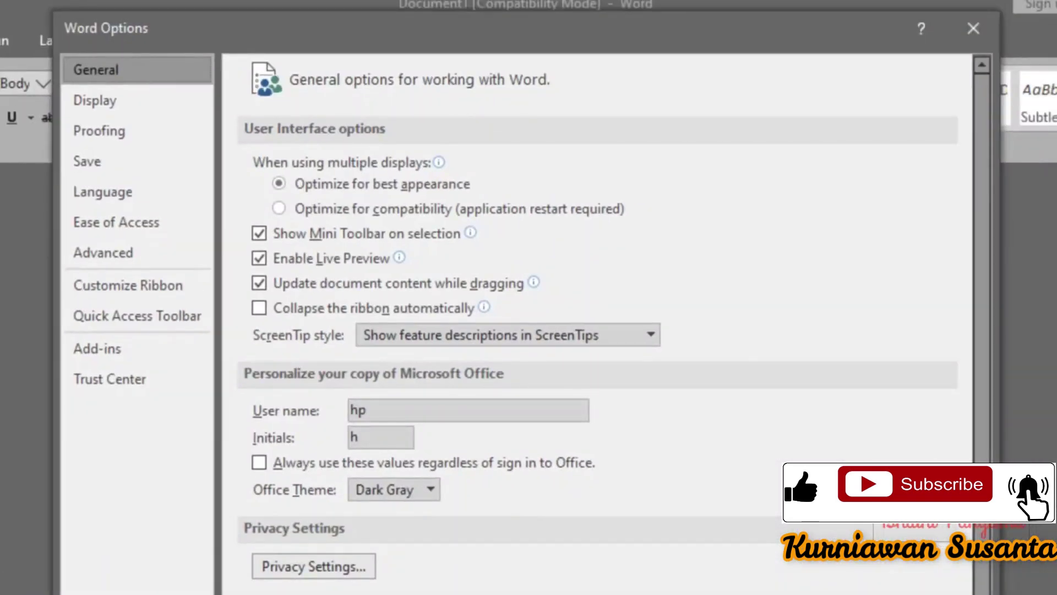
pyautogui.click(126, 256)
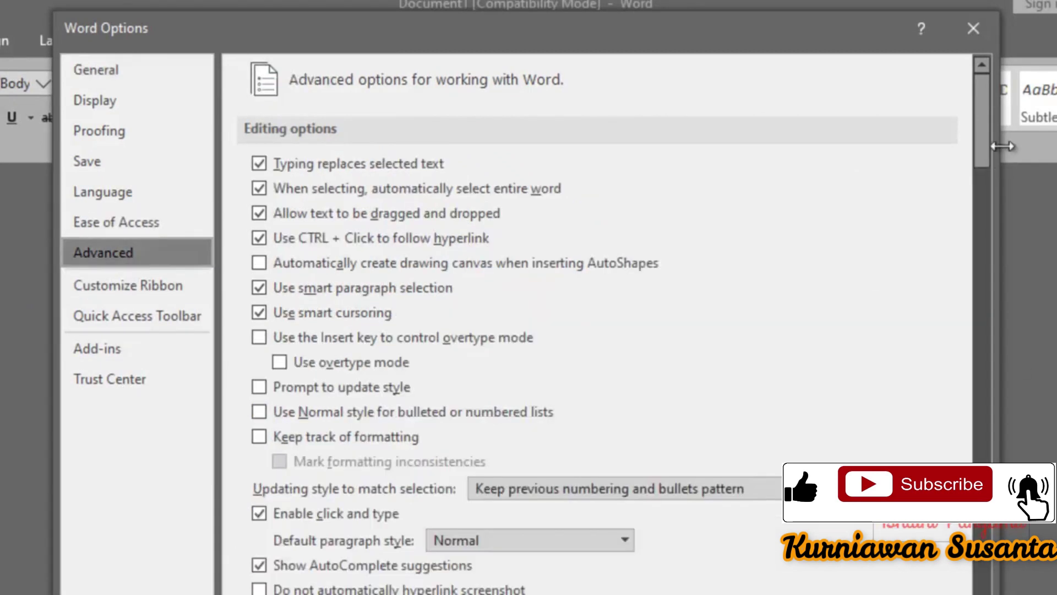
pyautogui.moveTo(986, 117); pyautogui.dragTo(991, 231)
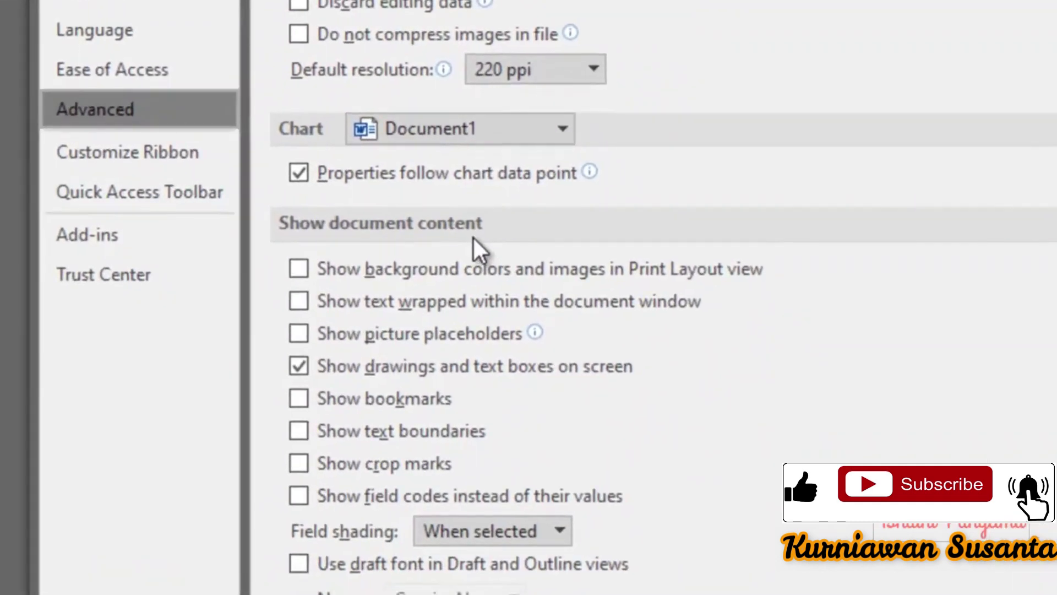
pyautogui.click(299, 432)
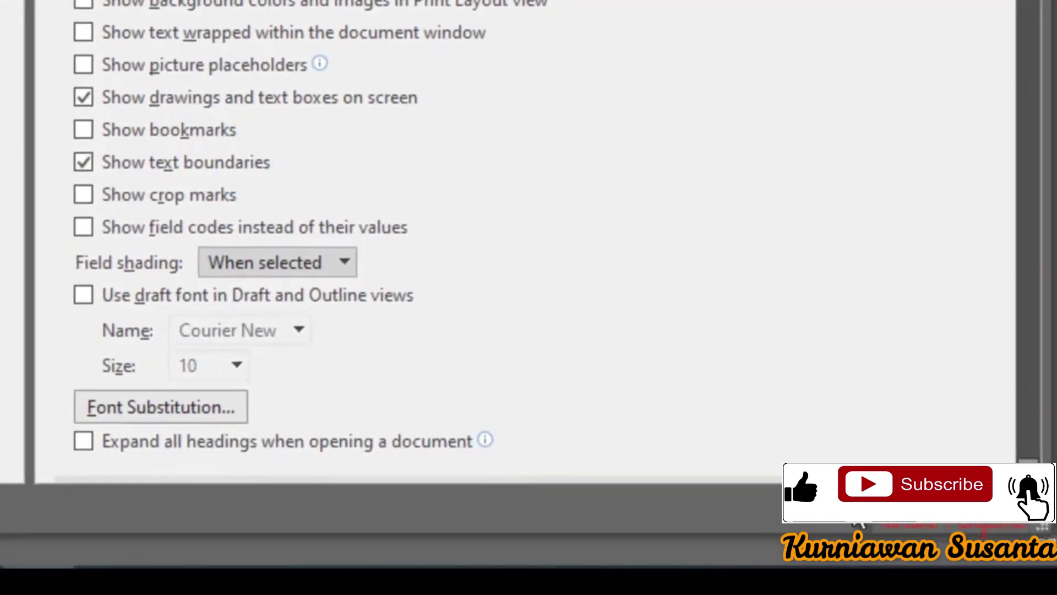
pyautogui.click(909, 565)
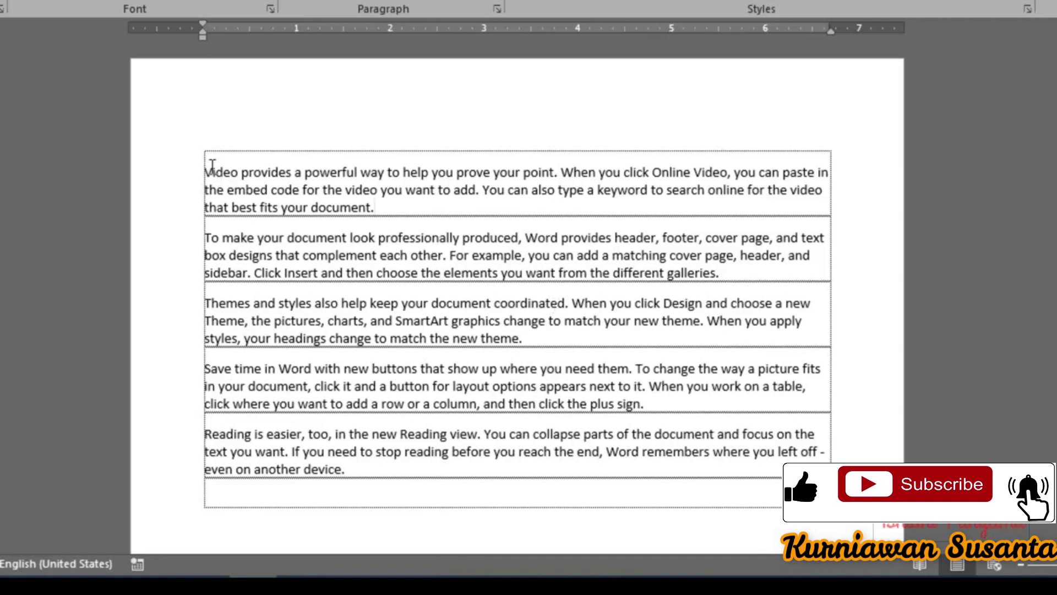
# Examine the boundary lines around the first three paragraphs by selecting each paragraph's text.
pyautogui.moveTo(384, 203); pyautogui.dragTo(195, 170)
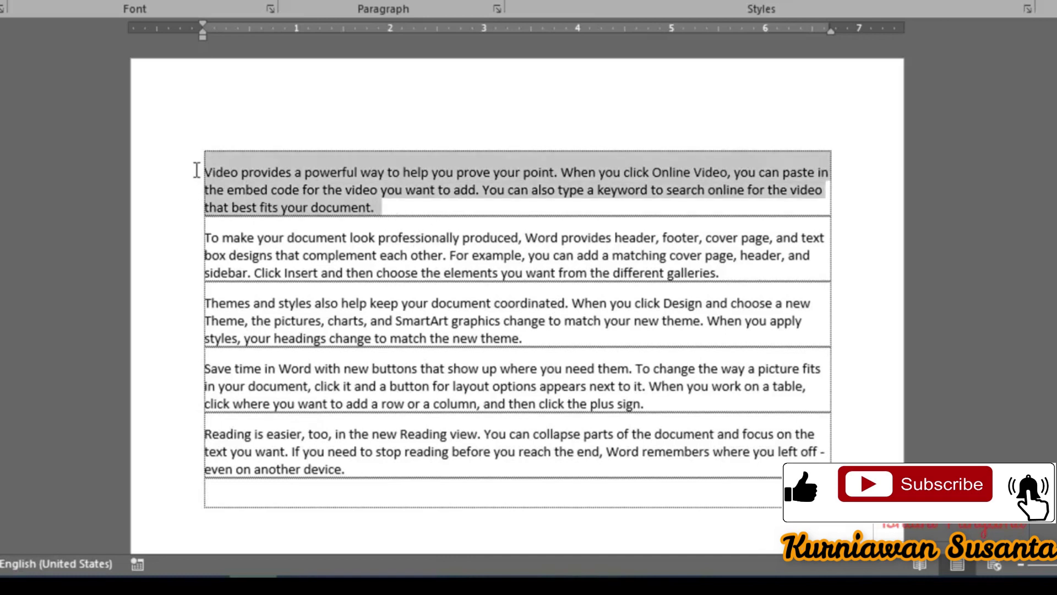
pyautogui.click(377, 208)
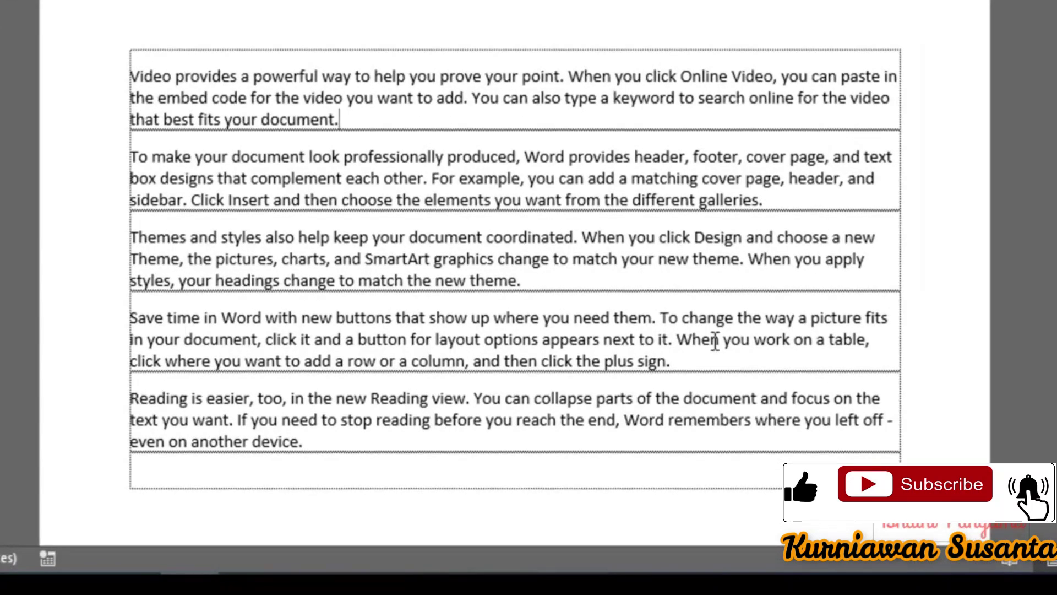
pyautogui.click(157, 61)
pyautogui.moveTo(342, 118); pyautogui.dragTo(144, 74)
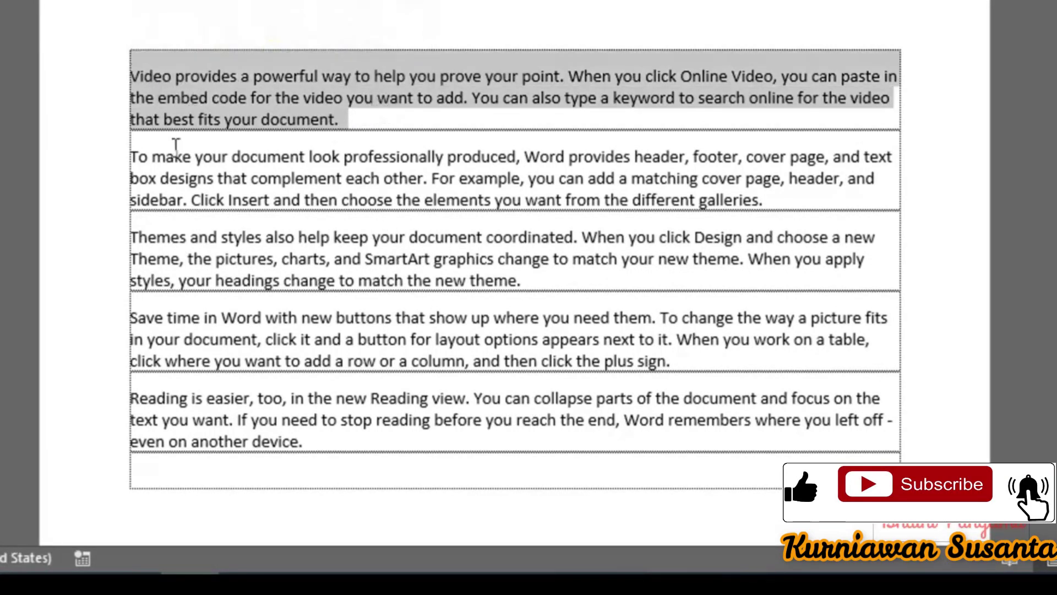
pyautogui.moveTo(128, 151); pyautogui.dragTo(789, 199)
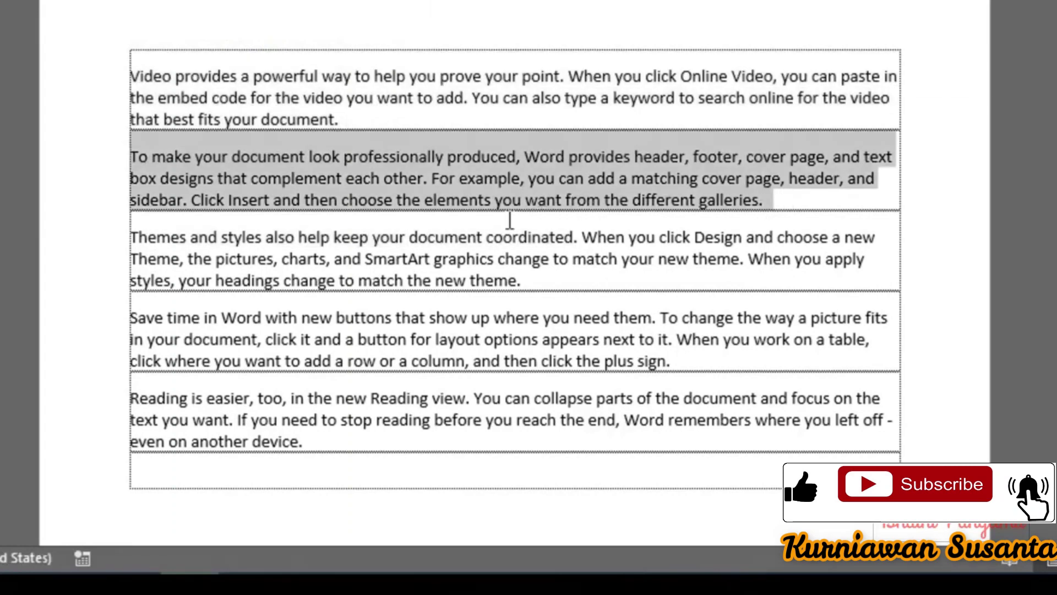
pyautogui.moveTo(145, 251); pyautogui.dragTo(566, 281)
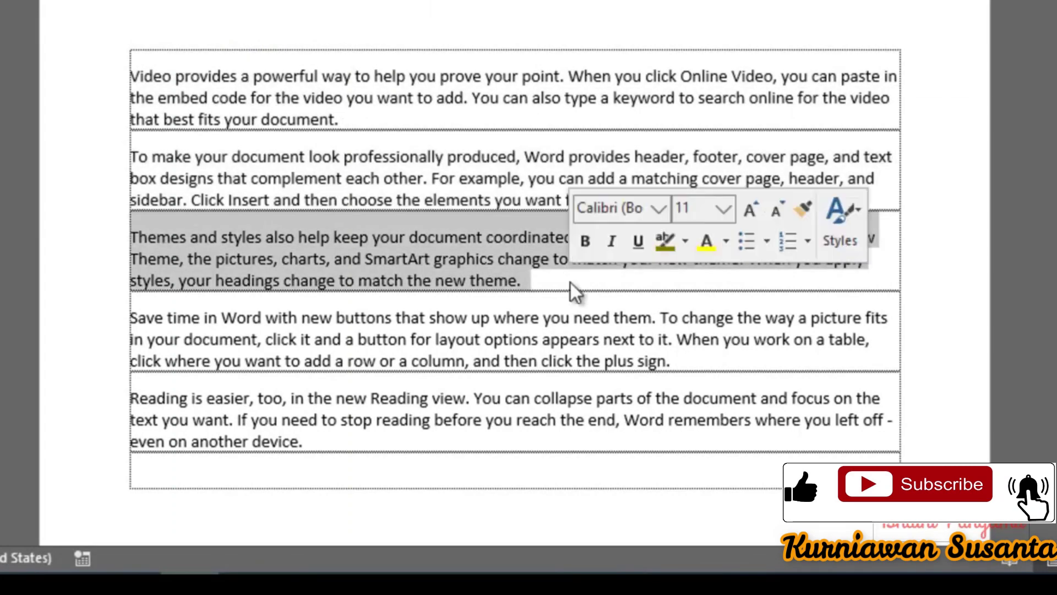
pyautogui.click(536, 279)
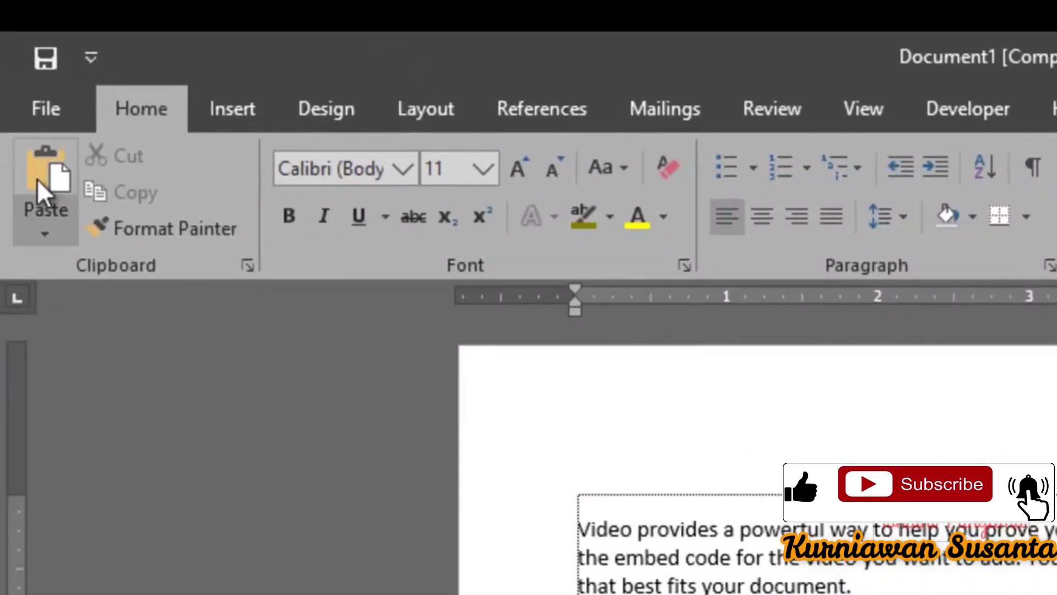
# Disable Show text boundaries in the advanced document content options and apply the change.
pyautogui.click(45, 110)
pyautogui.click(132, 528)
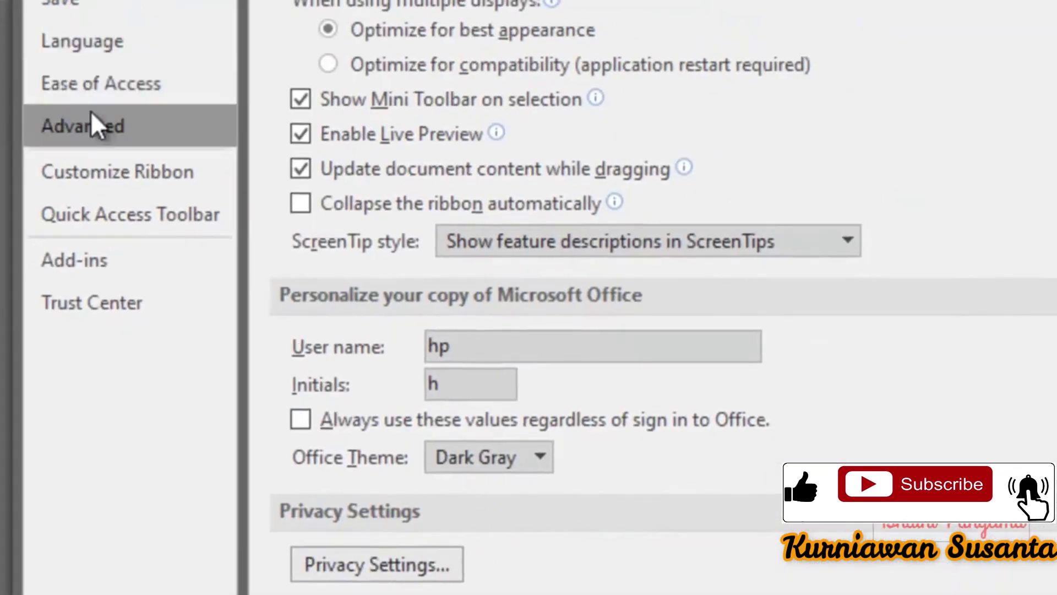
pyautogui.click(99, 131)
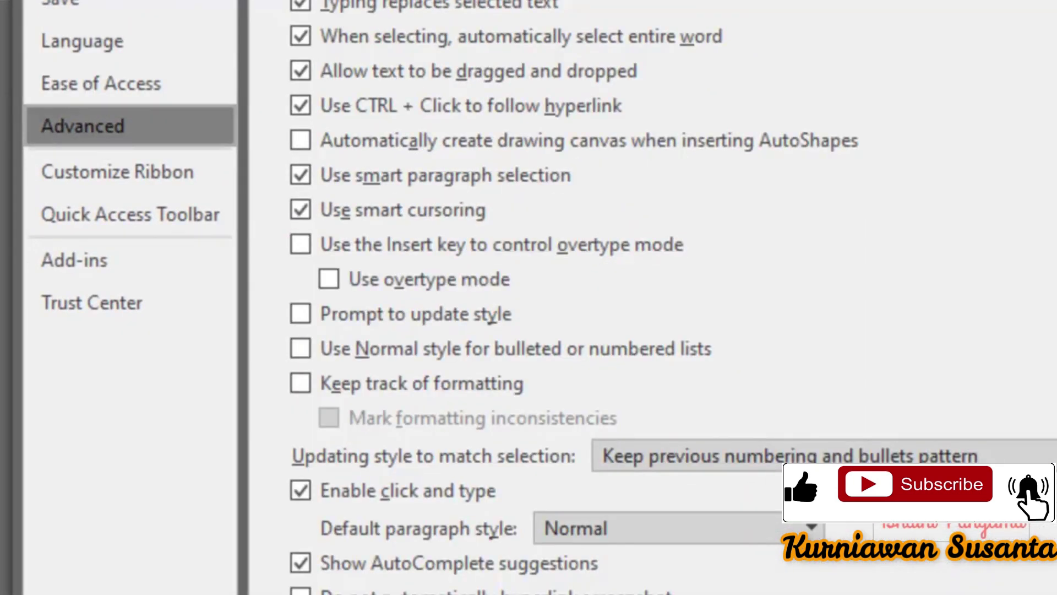
pyautogui.scroll(-10, 660, 297)
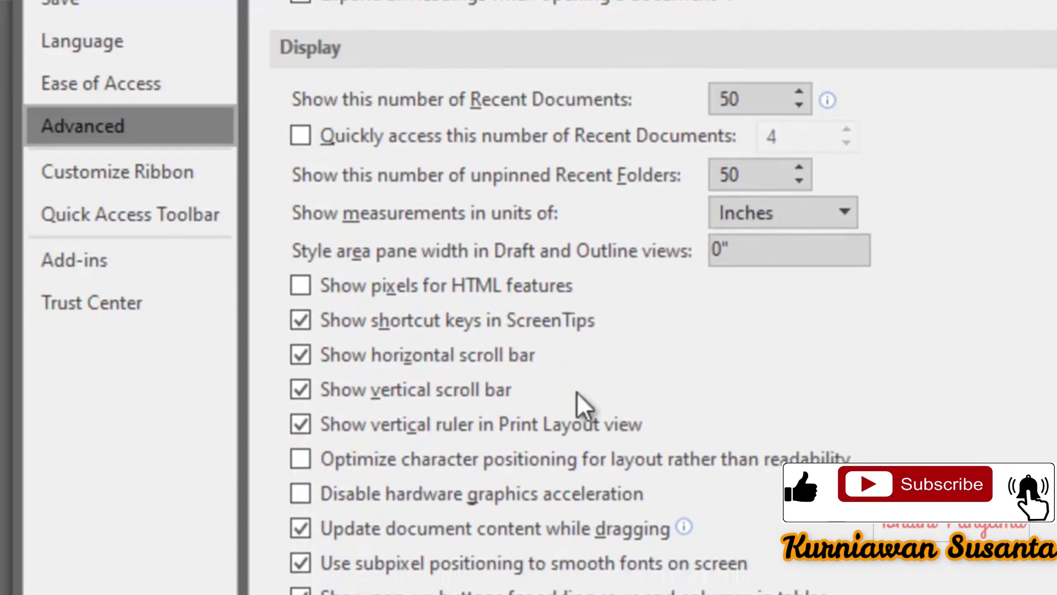
pyautogui.scroll(7, 516, 409)
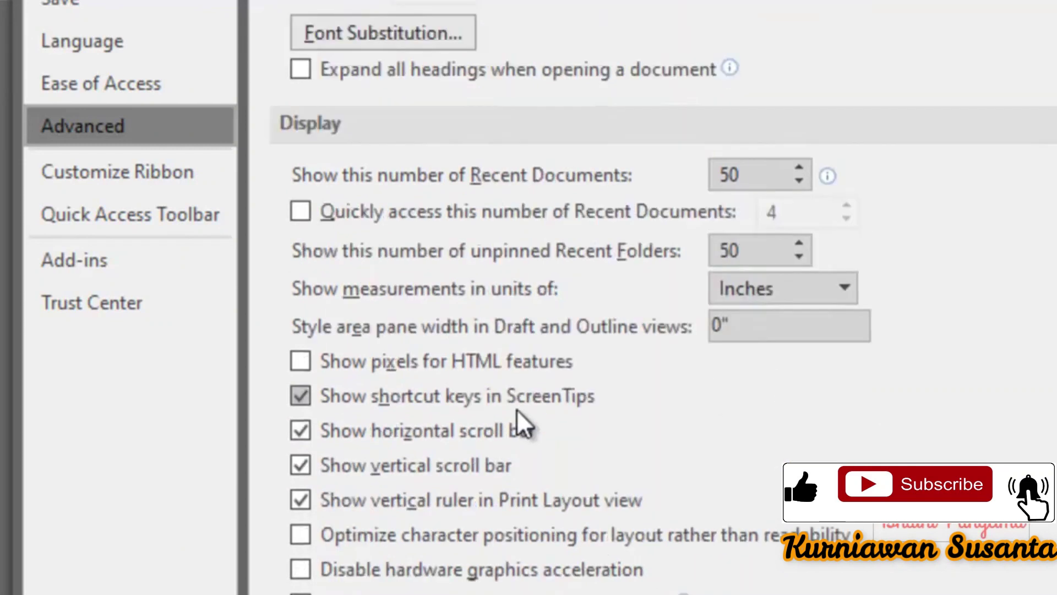
pyautogui.click(301, 75)
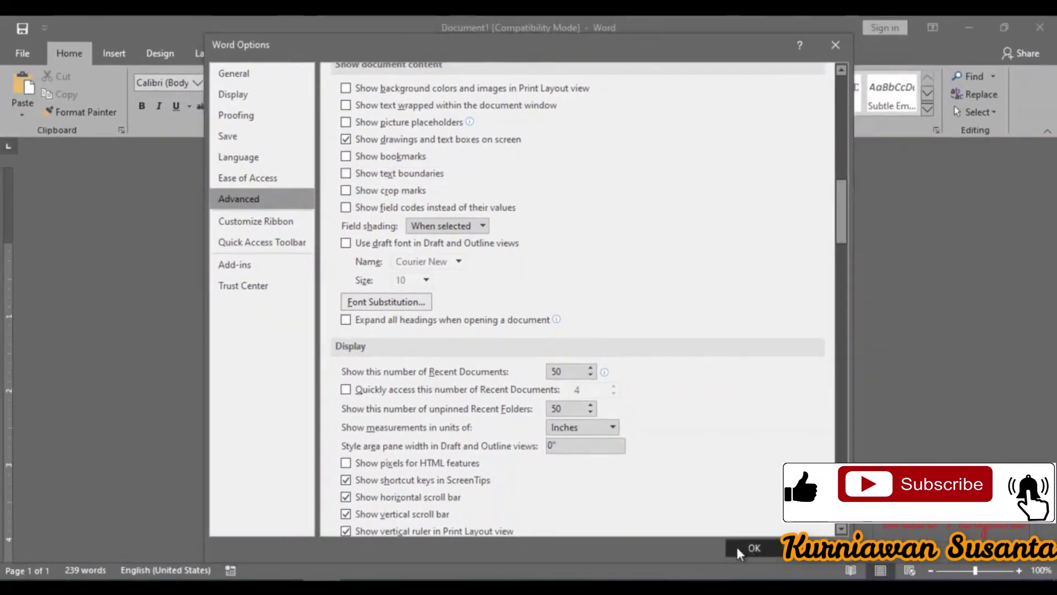
pyautogui.click(741, 548)
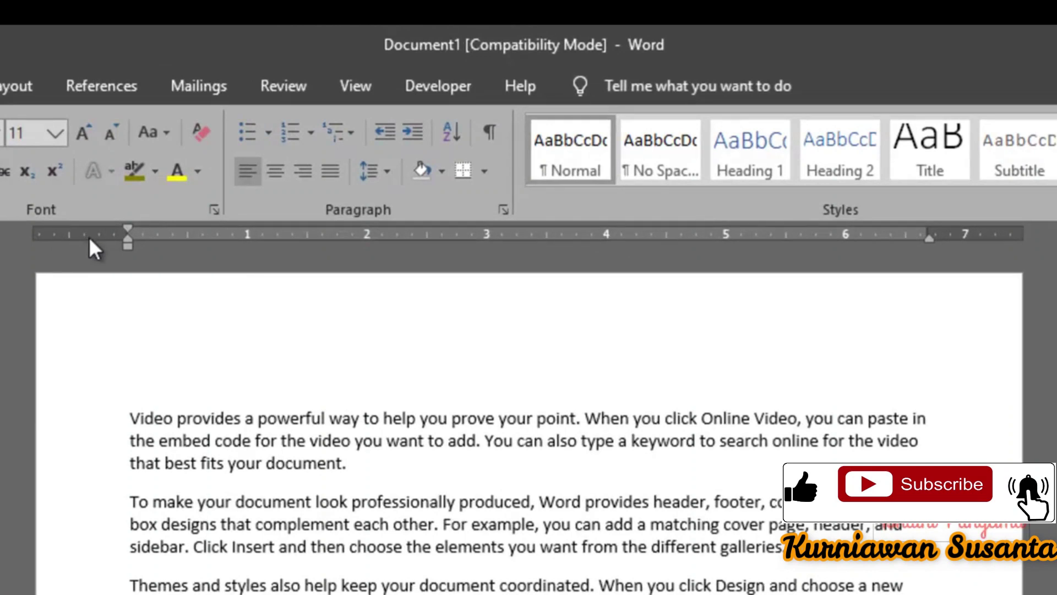
# Examine the units of the page margin values in the page setup, then close it without changes.
pyautogui.doubleClick(90, 240)
pyautogui.click(424, 243)
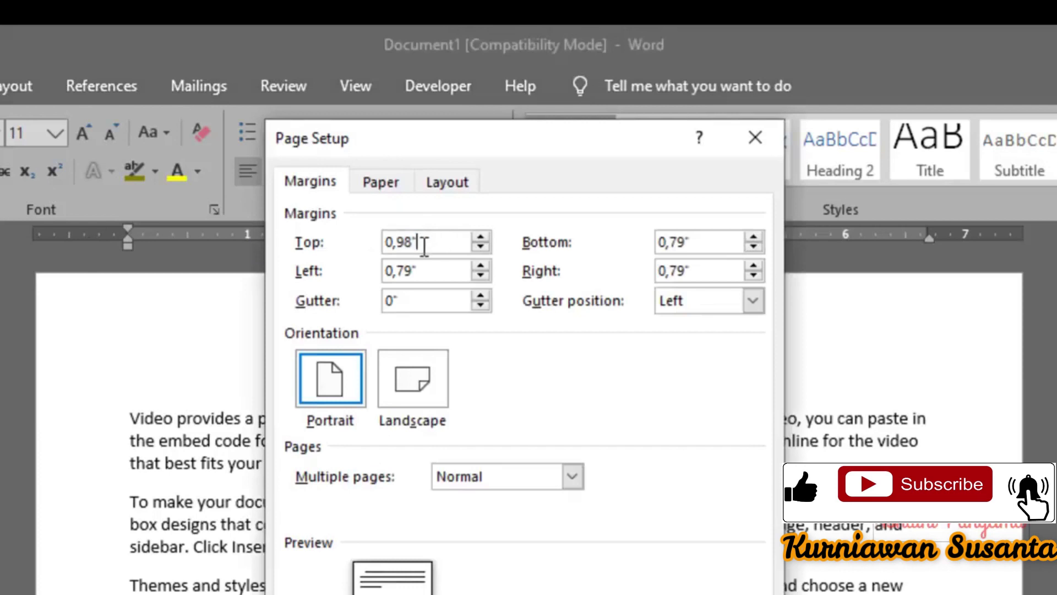
pyautogui.moveTo(414, 242); pyautogui.dragTo(426, 242)
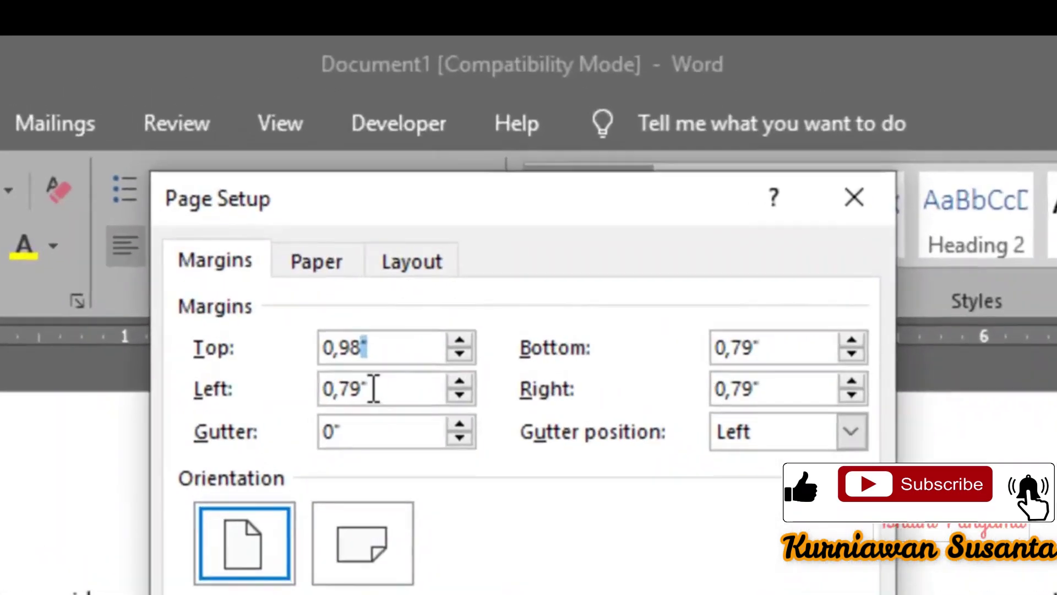
pyautogui.click(421, 269)
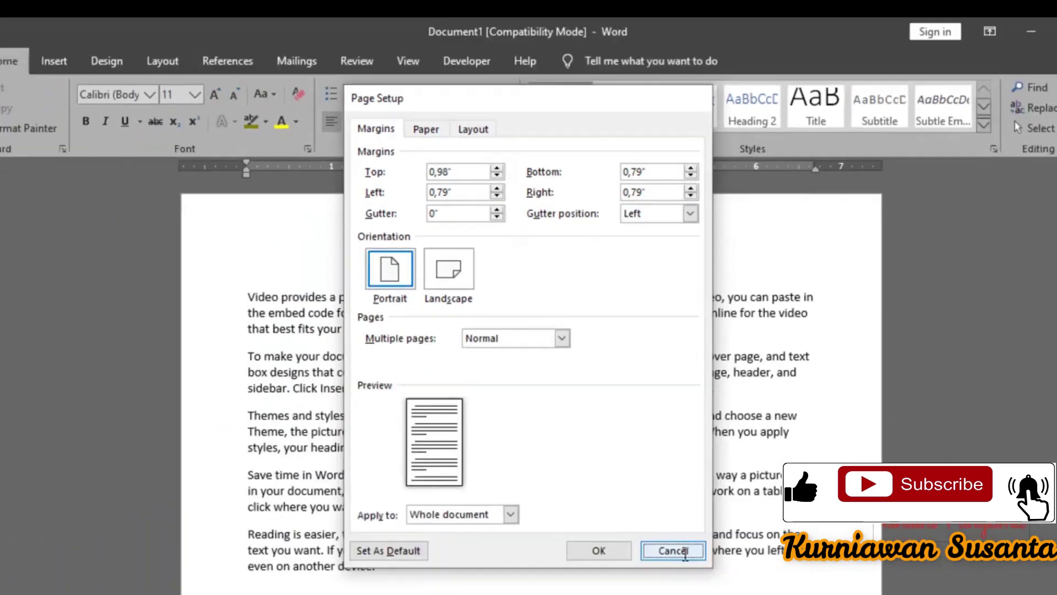
pyautogui.click(682, 554)
# Set the measurement units to Centimeters in the advanced display options, apply the change, and open the page setup to check the margins.
pyautogui.click(26, 58)
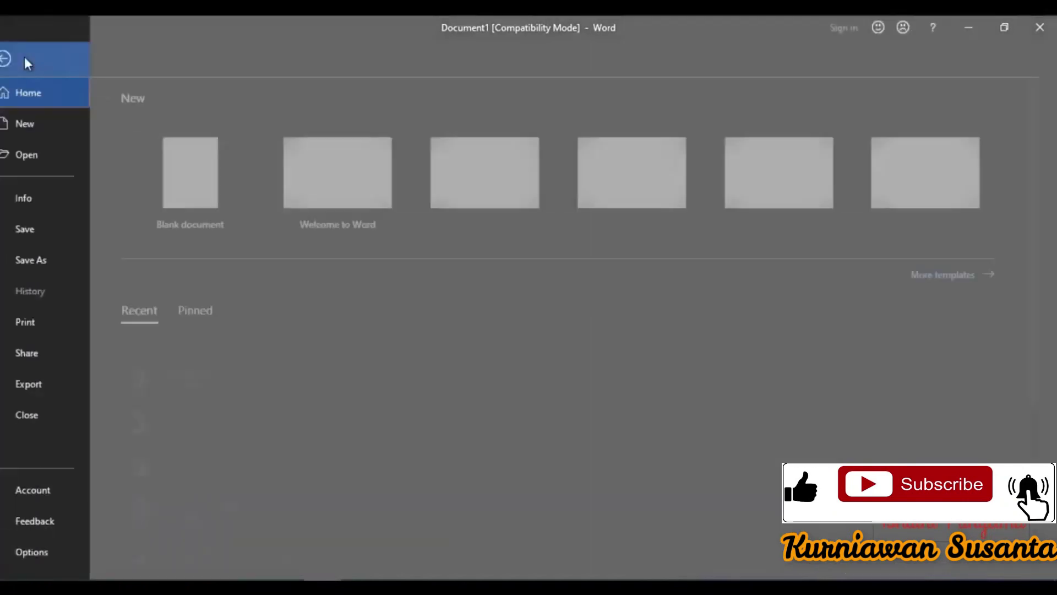
pyautogui.click(53, 547)
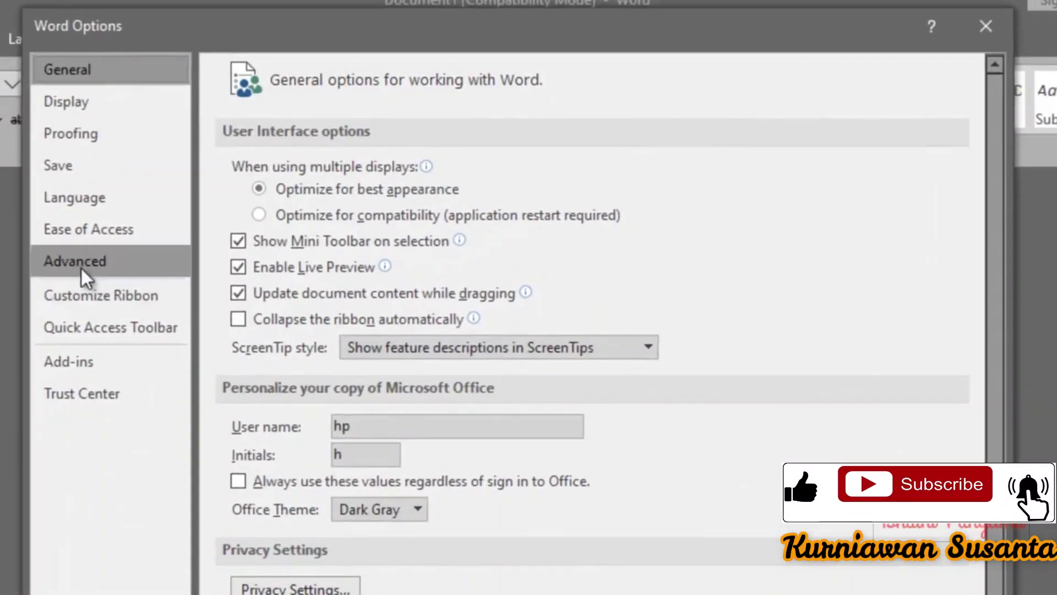
pyautogui.click(81, 269)
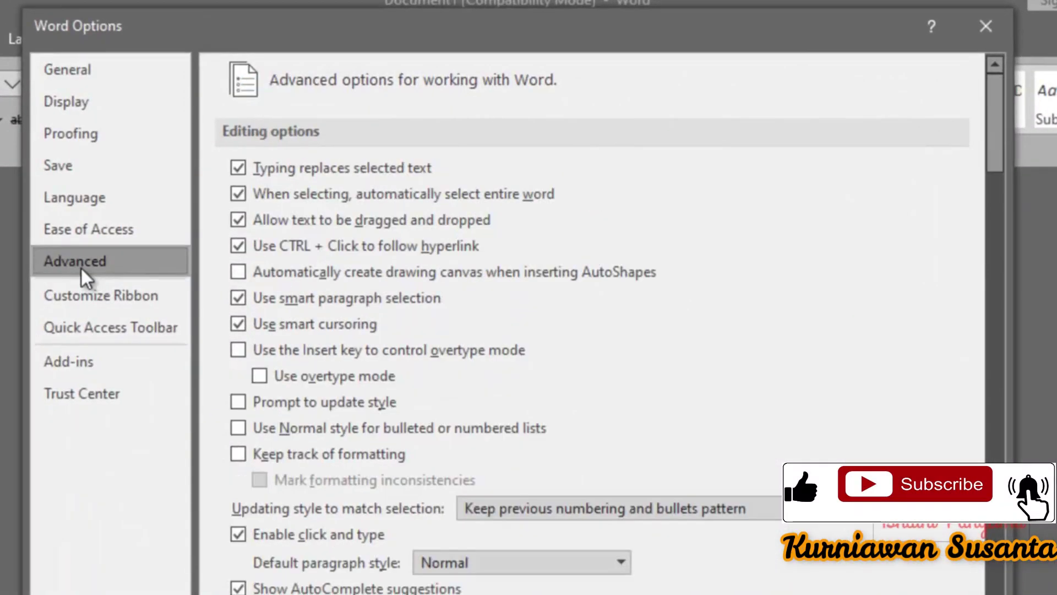
pyautogui.moveTo(991, 159); pyautogui.dragTo(1000, 328)
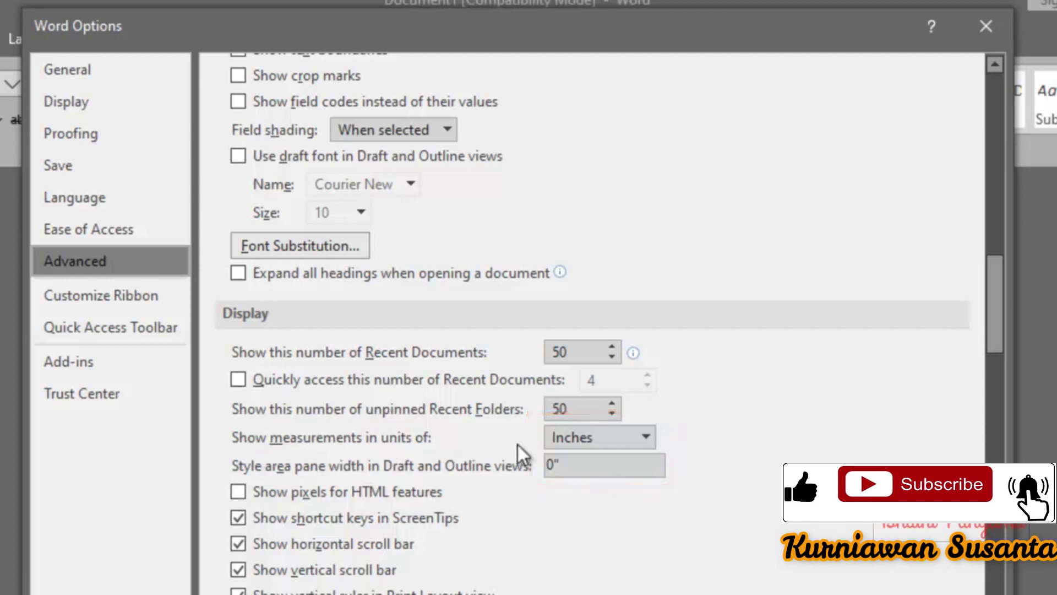
pyautogui.click(643, 442)
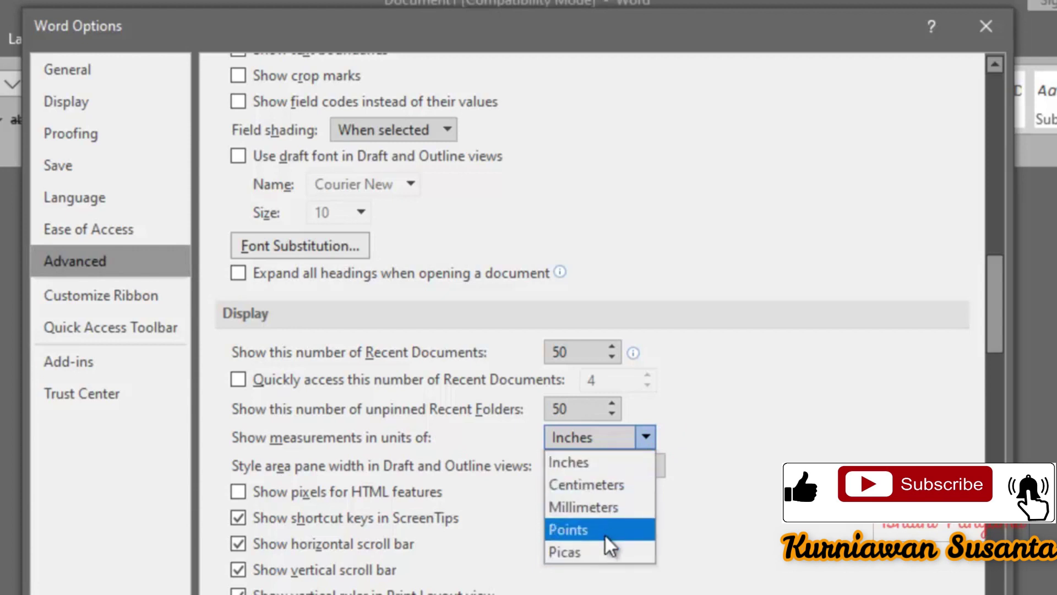
pyautogui.click(602, 484)
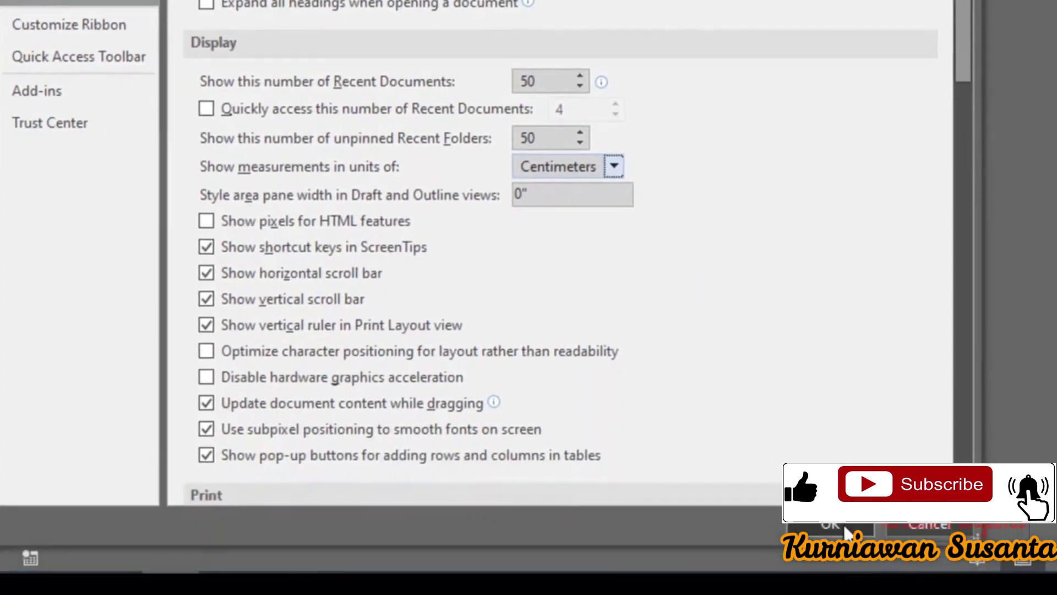
pyautogui.click(831, 524)
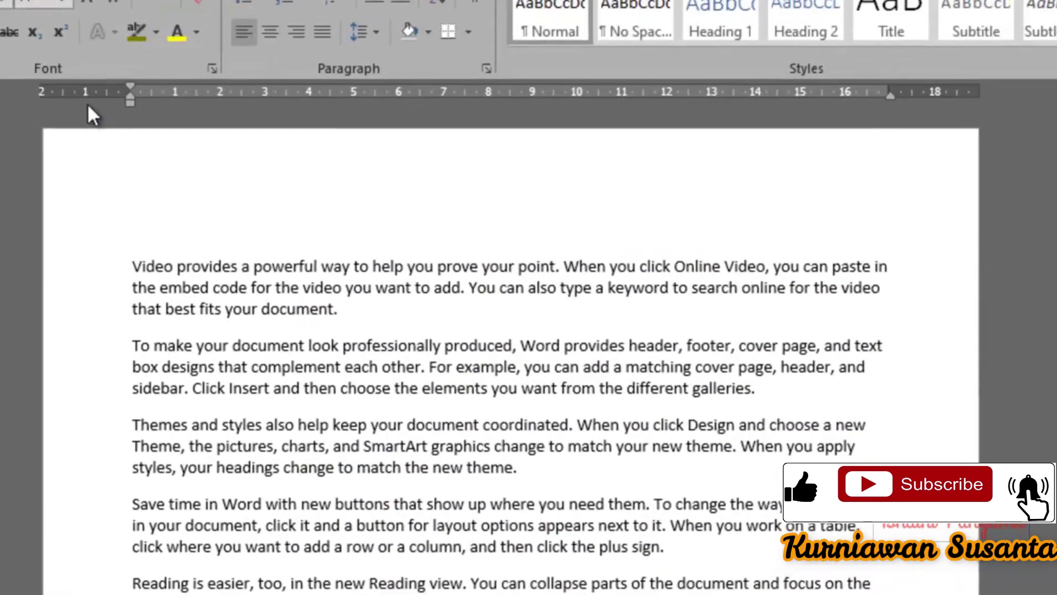
pyautogui.doubleClick(88, 91)
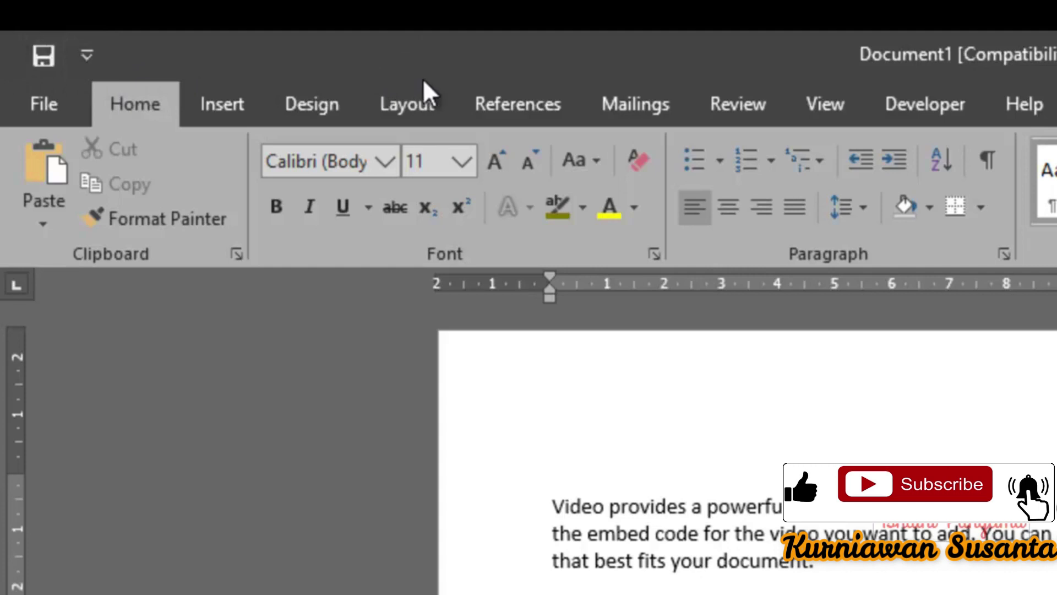
# Add Undo, Print Preview and Print, and Paste from the popular commands to the Quick Access Toolbar.
pyautogui.click(25, 93)
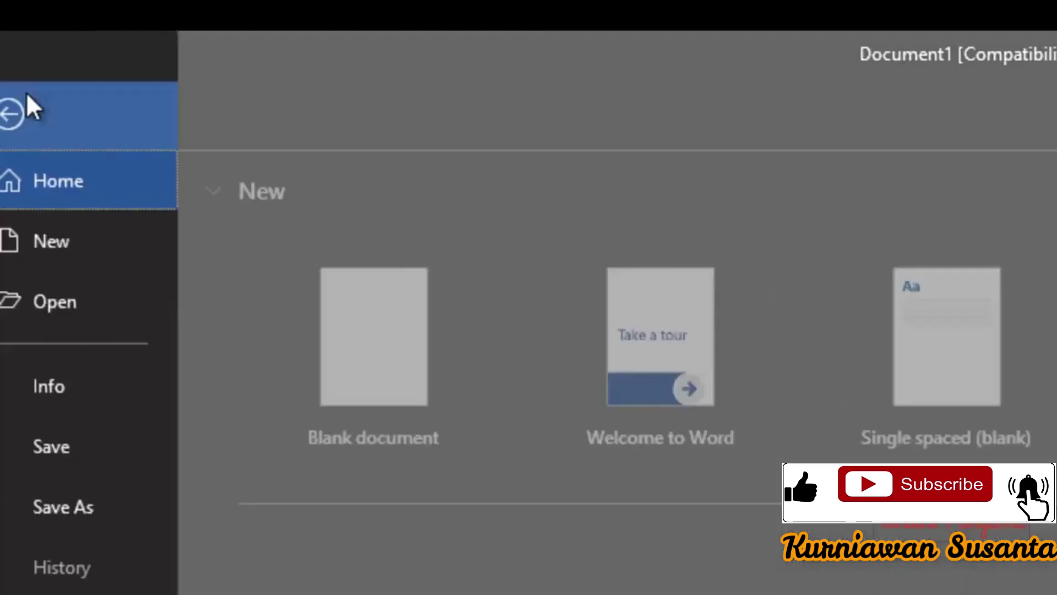
pyautogui.click(105, 588)
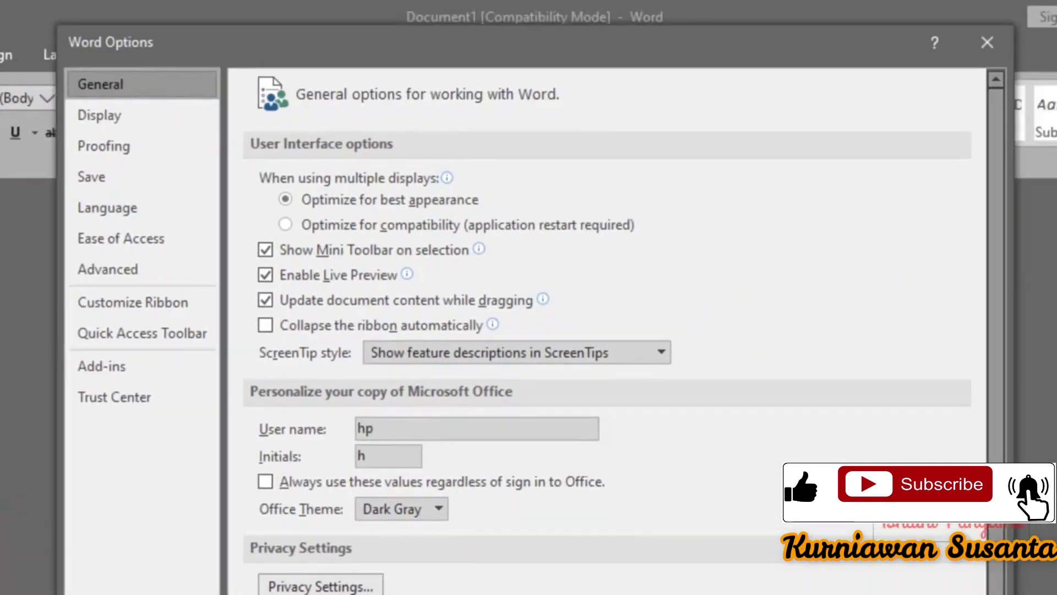
pyautogui.click(183, 337)
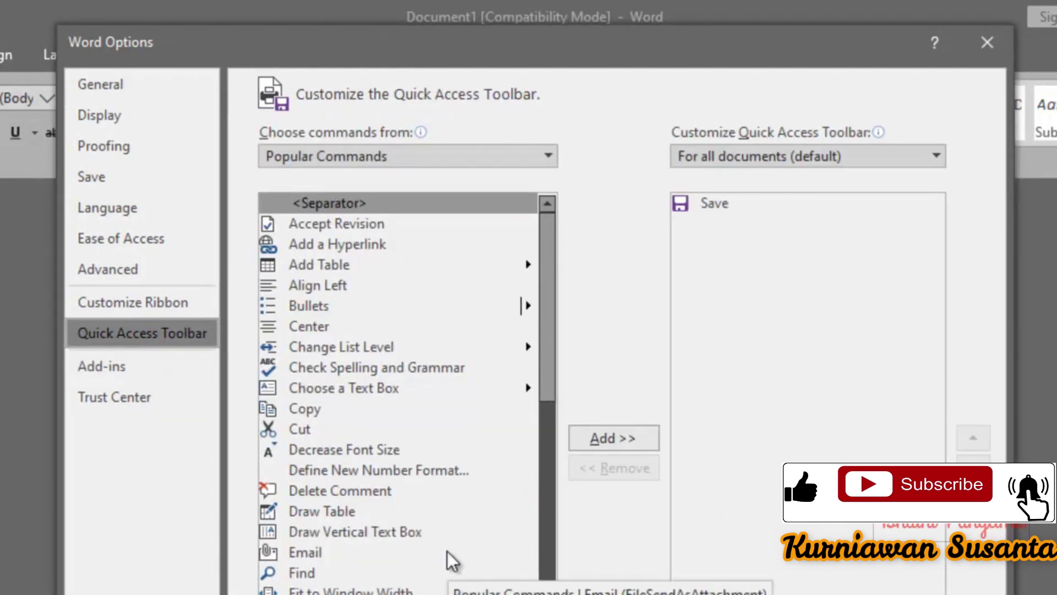
pyautogui.scroll(-13, 433, 584)
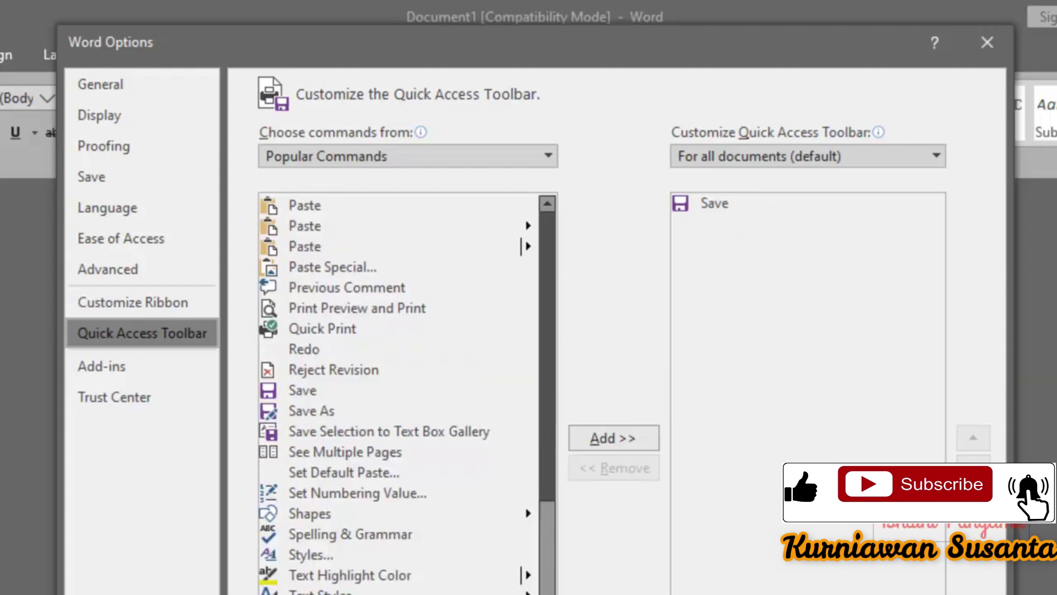
pyautogui.click(623, 438)
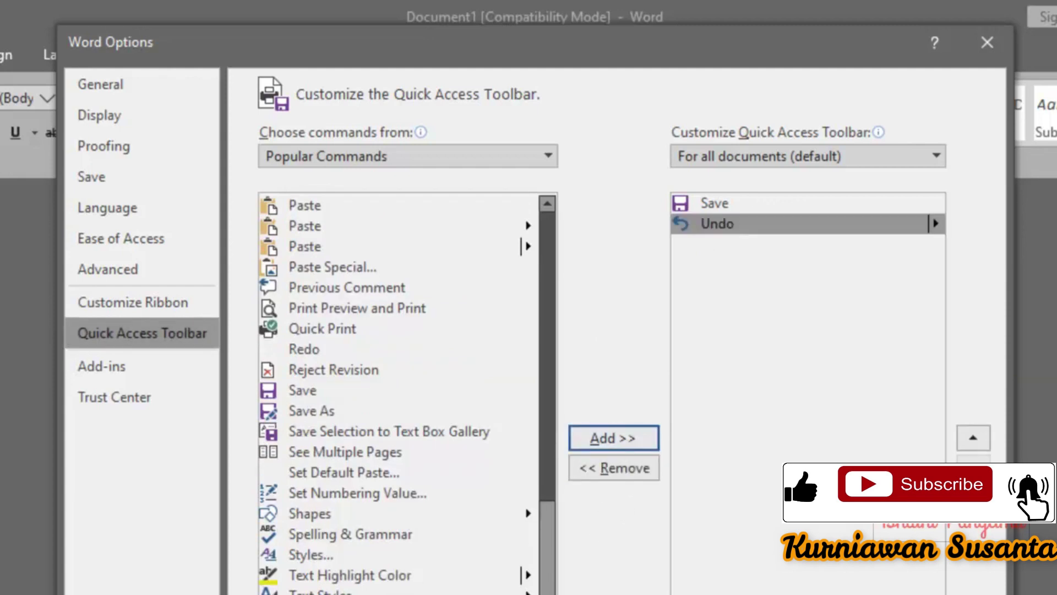
pyautogui.click(342, 309)
pyautogui.click(586, 437)
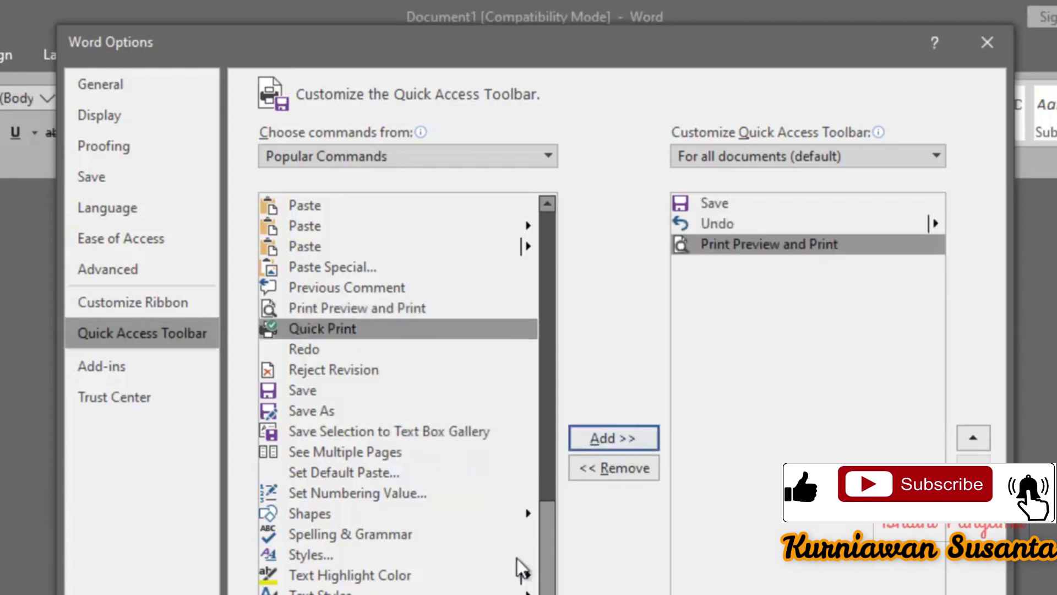
pyautogui.click(306, 205)
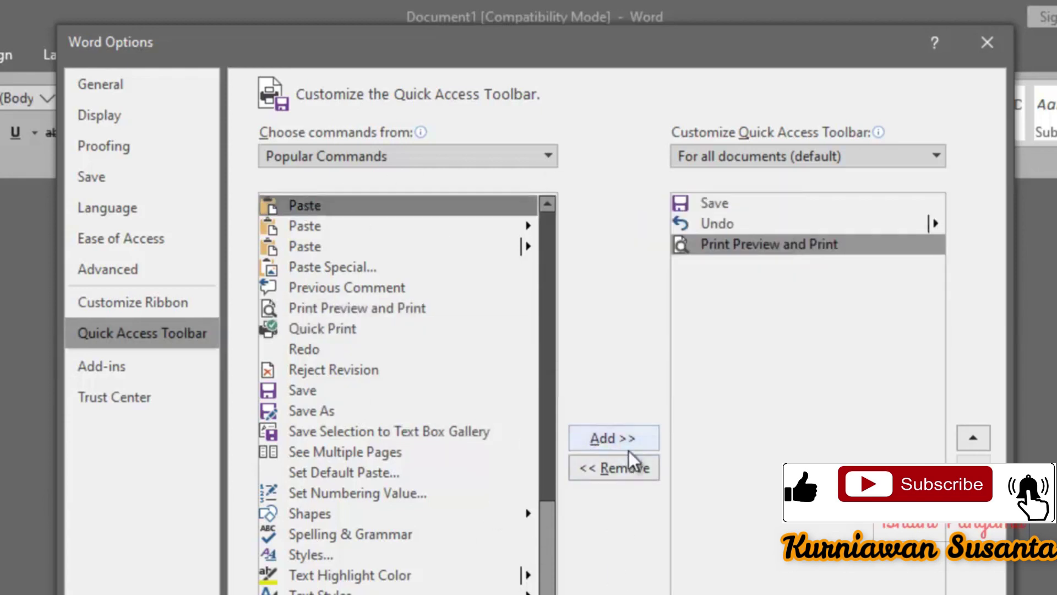
pyautogui.click(616, 441)
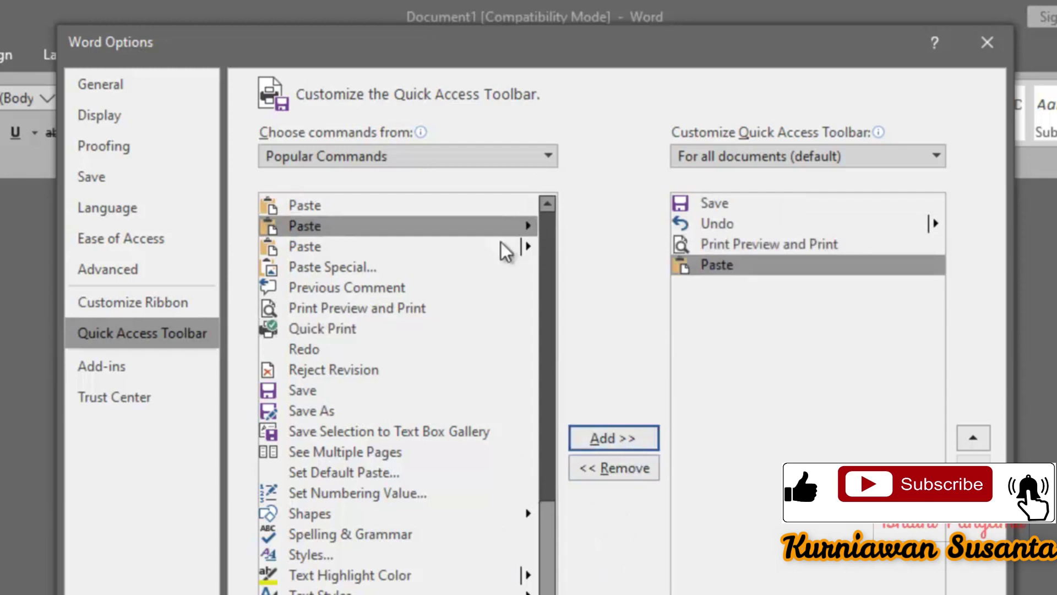
# From All Commands, add Split Table, Square, both Standard commands and Star: 5 Points to the Quick Access Toolbar and apply the changes.
pyautogui.click(549, 157)
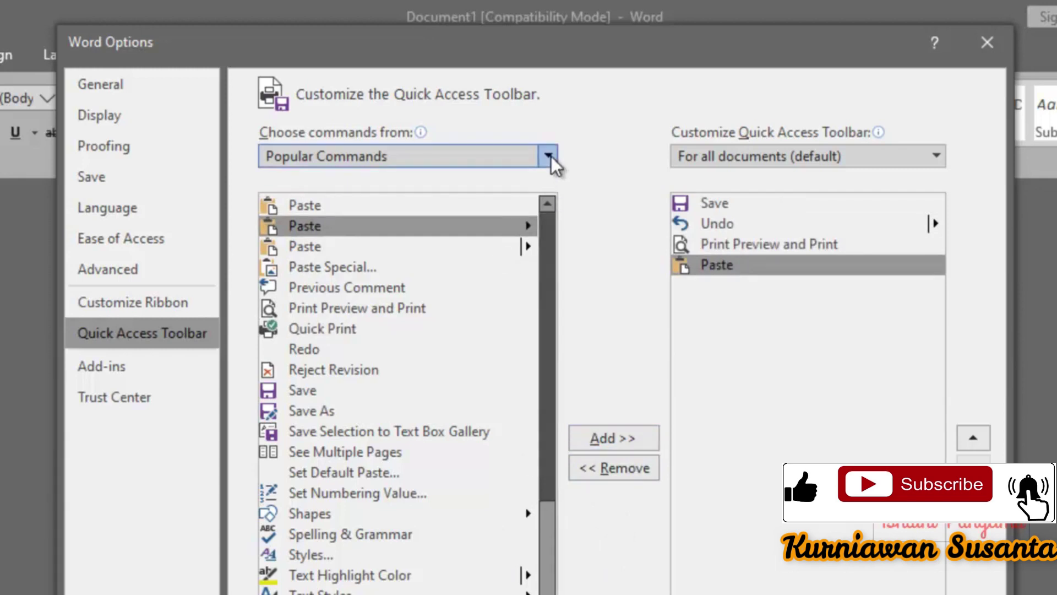
pyautogui.click(316, 224)
pyautogui.moveTo(552, 225); pyautogui.dragTo(590, 566)
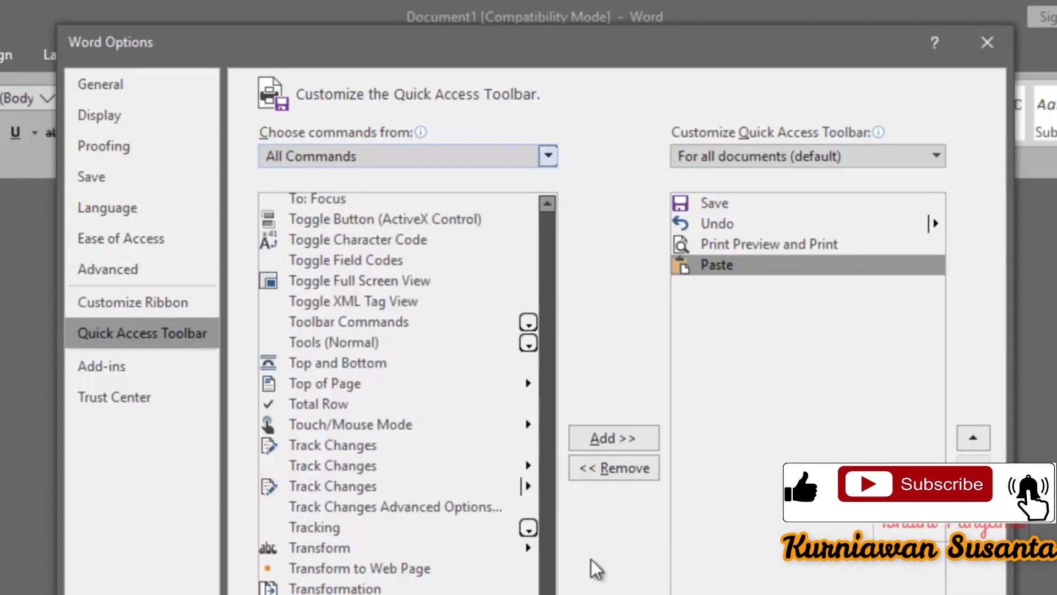
pyautogui.scroll(18, 372, 448)
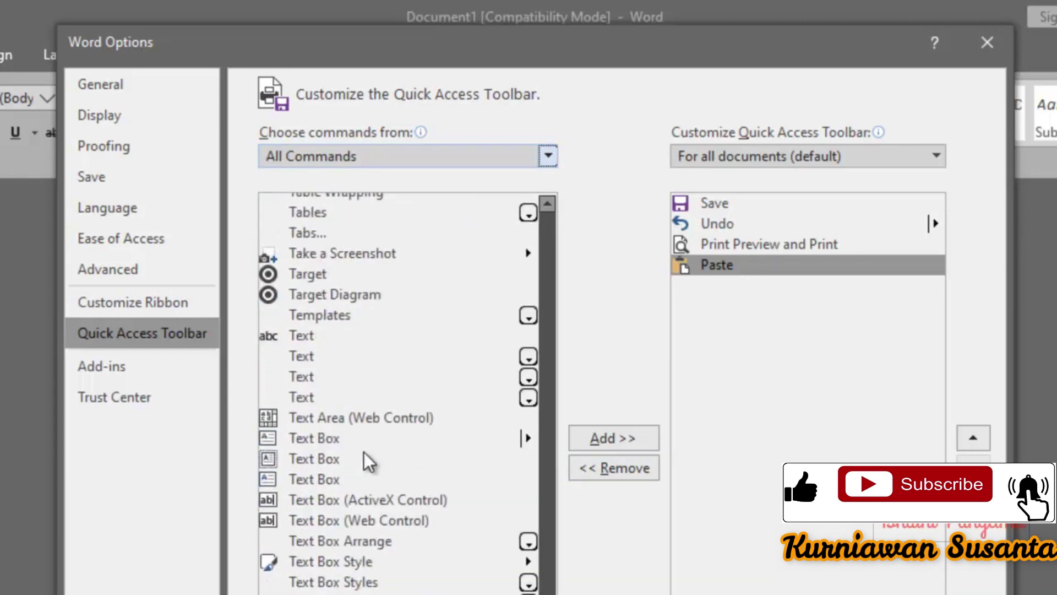
pyautogui.scroll(15, 364, 452)
pyautogui.scroll(7, 371, 452)
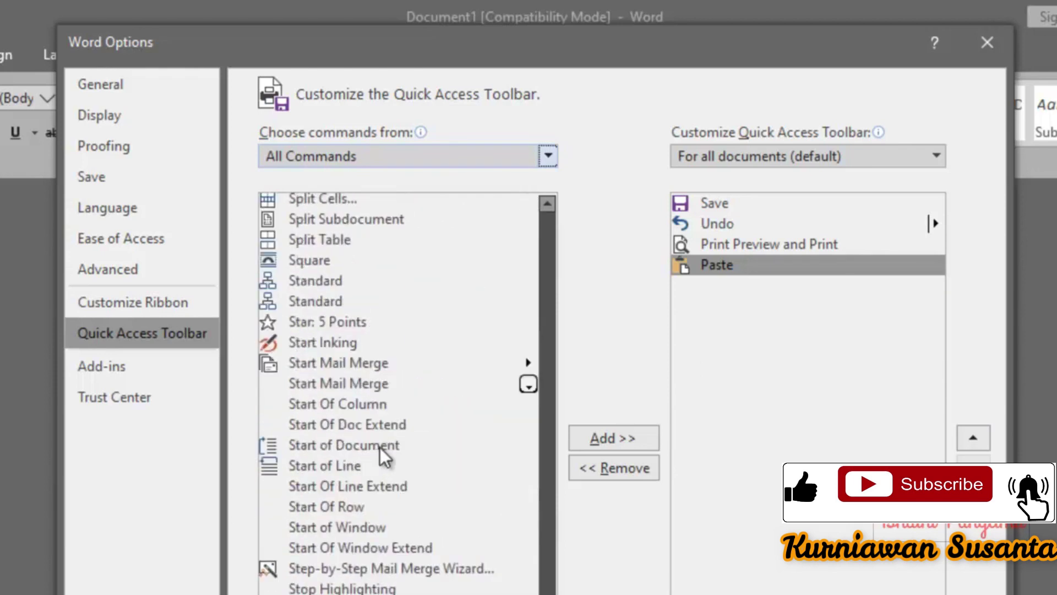
pyautogui.click(337, 242)
pyautogui.click(601, 444)
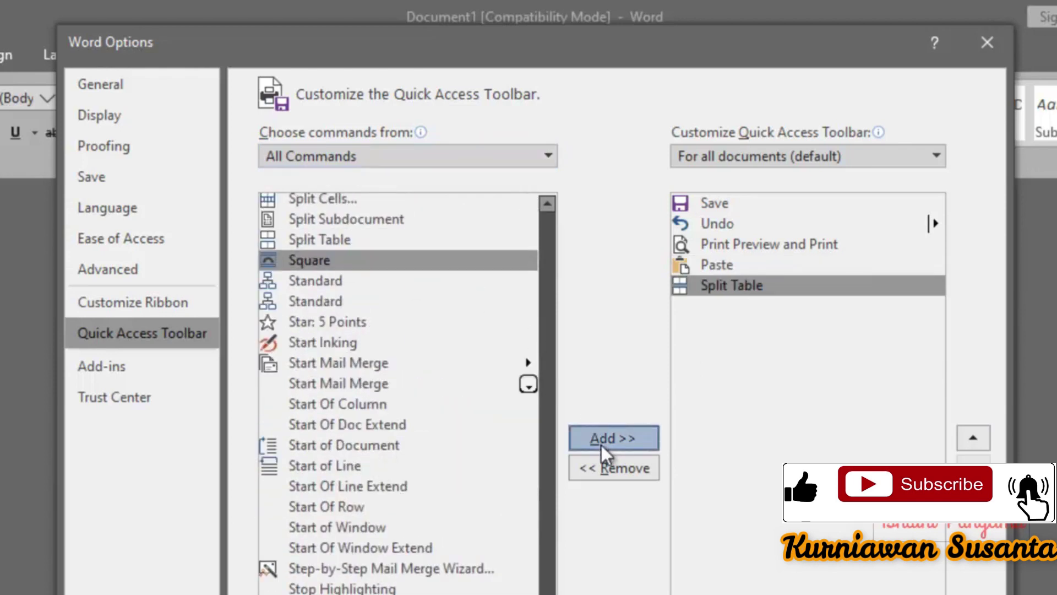
pyautogui.click(601, 445)
pyautogui.click(601, 445)
pyautogui.click(602, 445)
pyautogui.click(601, 445)
pyautogui.click(871, 593)
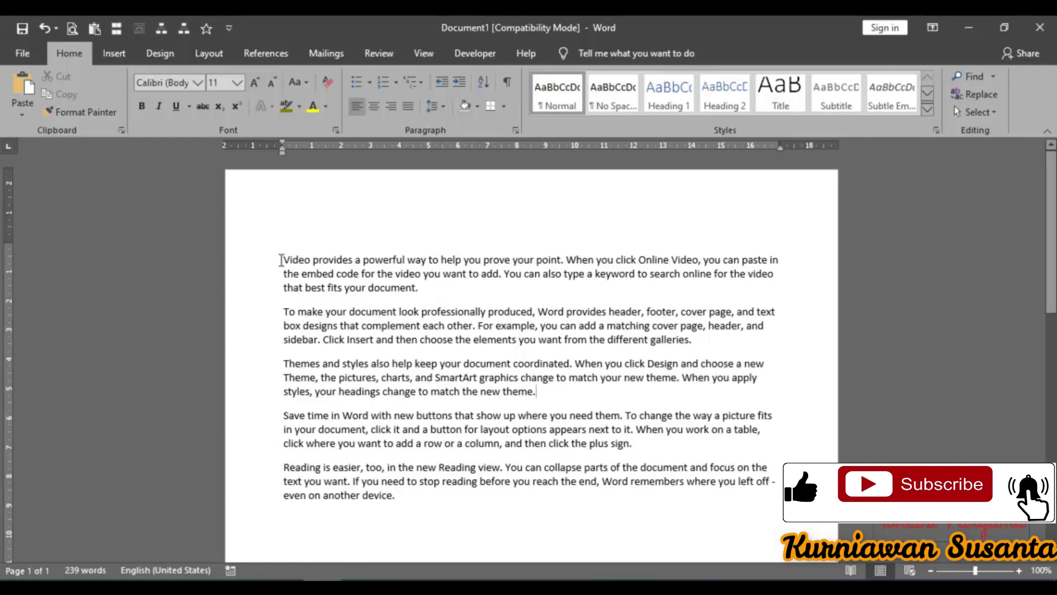
# Select all five paragraphs and apply single, double and finally 1.5 line spacing to compare them.
pyautogui.moveTo(282, 261); pyautogui.dragTo(627, 501)
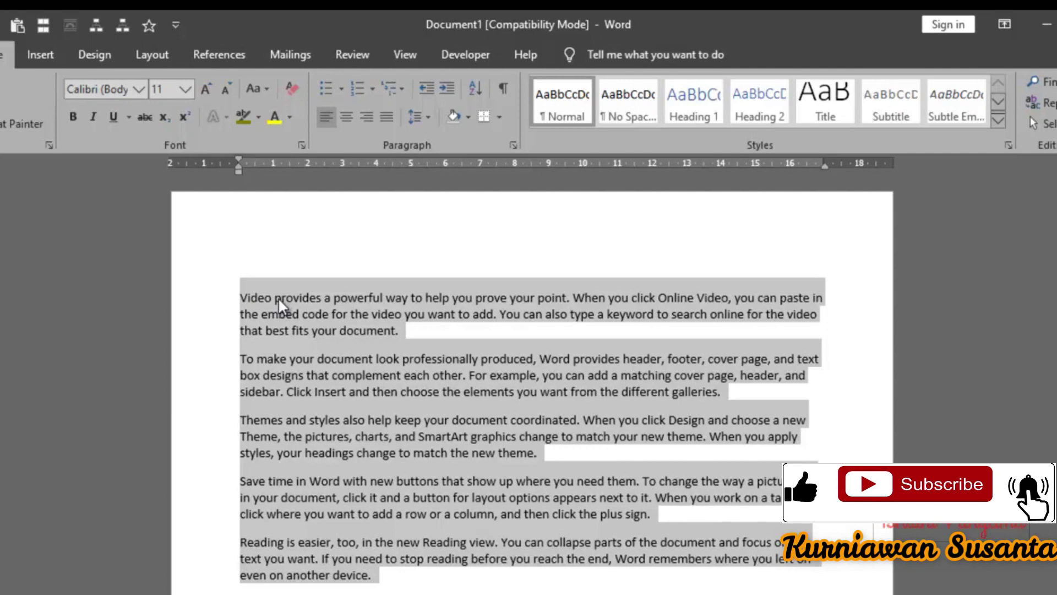
pyautogui.hotkey('ctrl', '1')
pyautogui.hotkey('ctrl', '2')
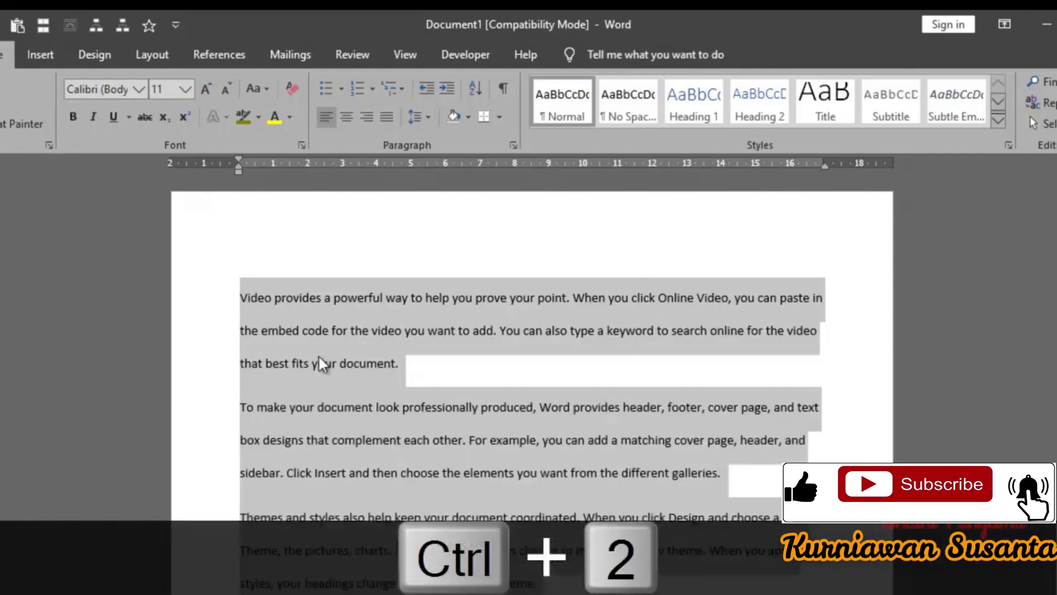
pyautogui.hotkey('ctrl', '5')
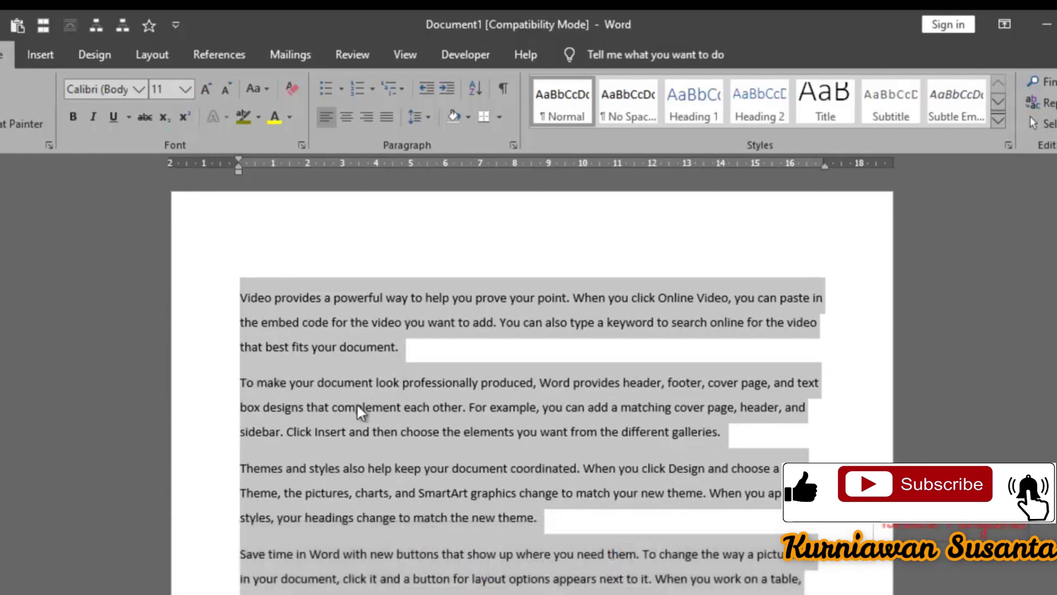
pyautogui.scroll(-2, 408, 427)
pyautogui.scroll(2, 408, 428)
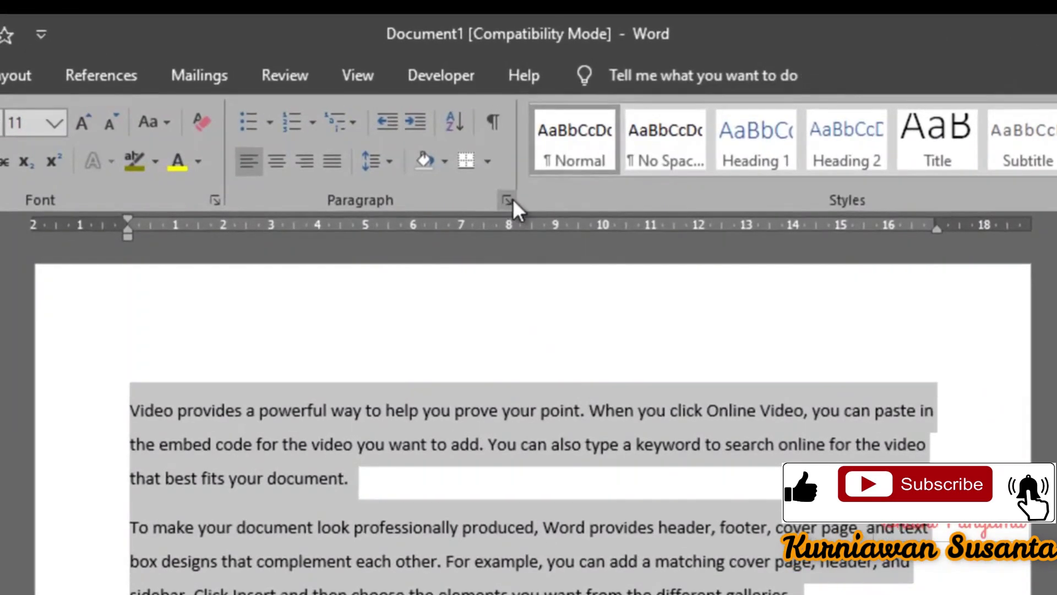
# In the paragraph settings of the selected text, set the alignment to Justified and the line spacing to Single.
pyautogui.click(509, 201)
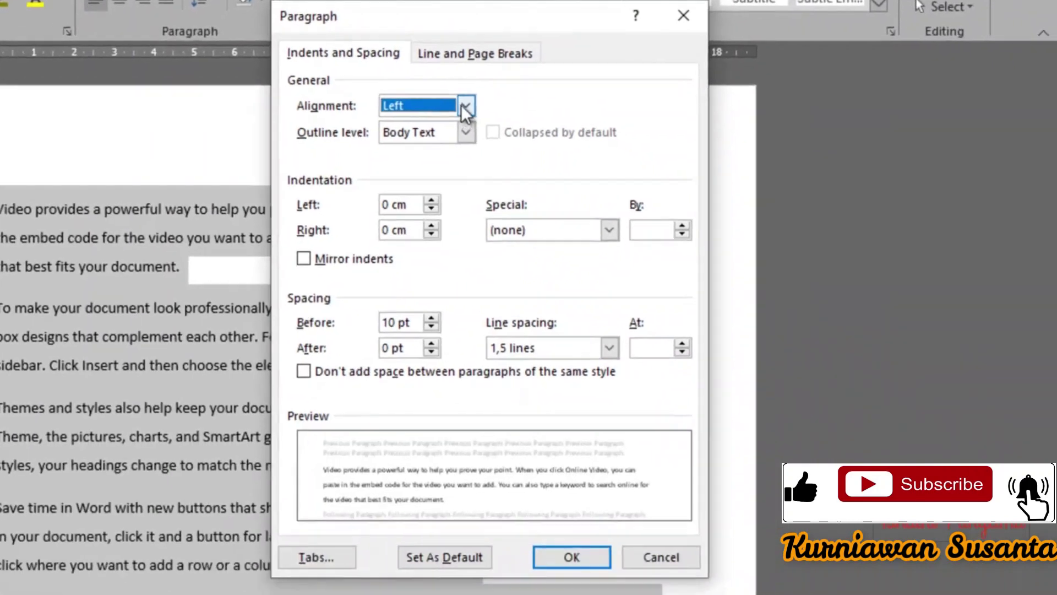
pyautogui.click(604, 220)
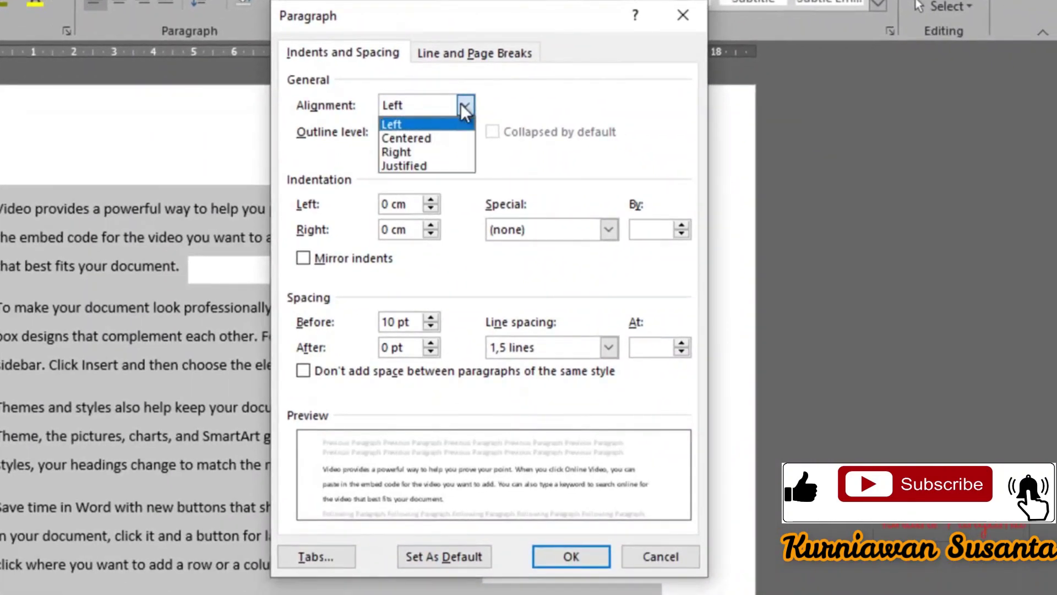
pyautogui.click(404, 168)
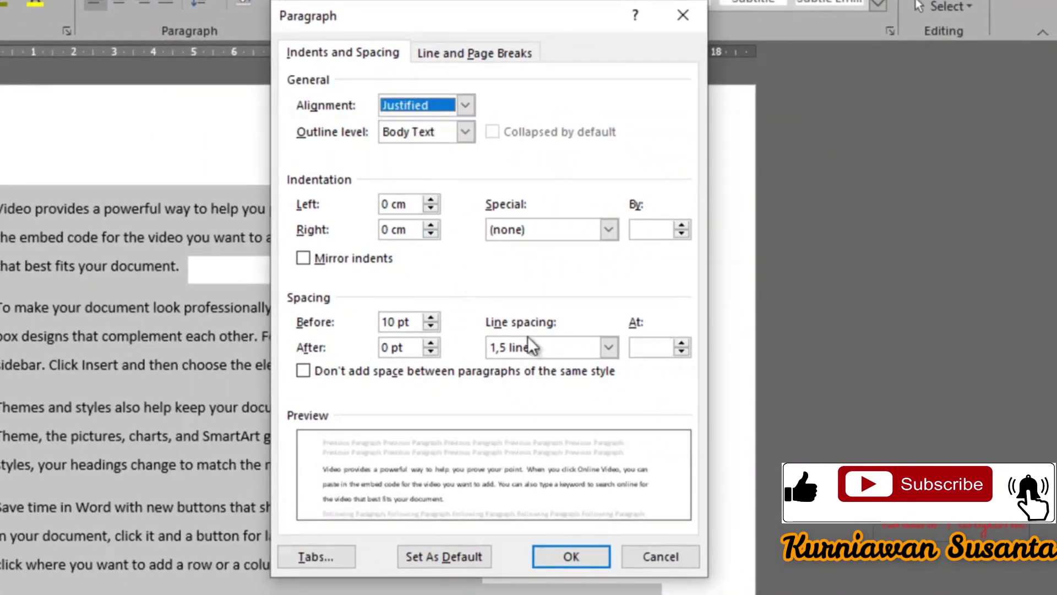
pyautogui.click(556, 346)
pyautogui.click(533, 361)
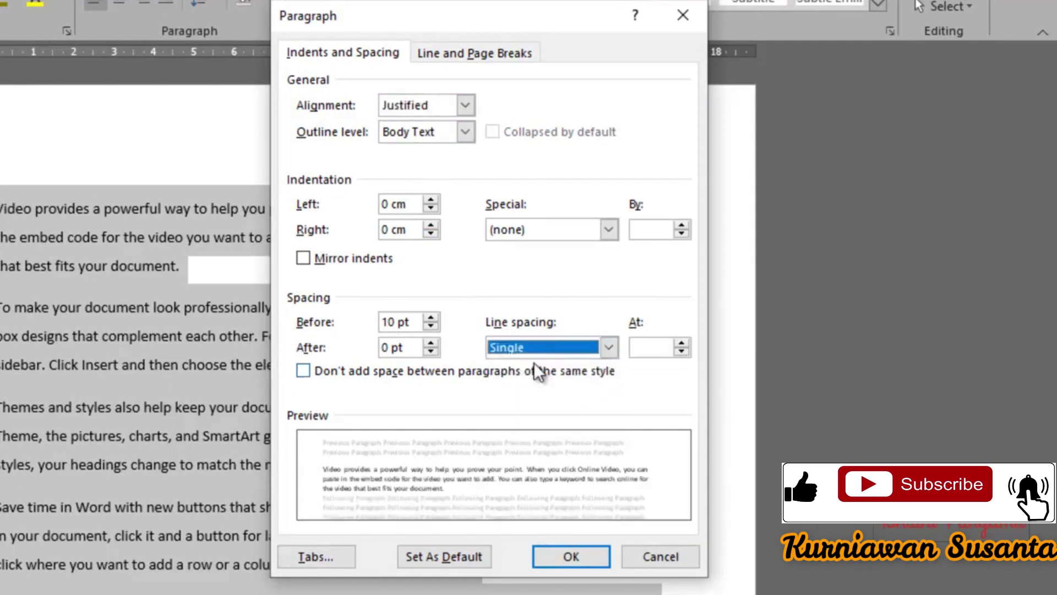
# Set the selected paragraphs' spacing before and after to 0.
pyautogui.moveTo(410, 322); pyautogui.dragTo(365, 323)
pyautogui.write('0')
pyautogui.press('Tab')
pyautogui.write('0')
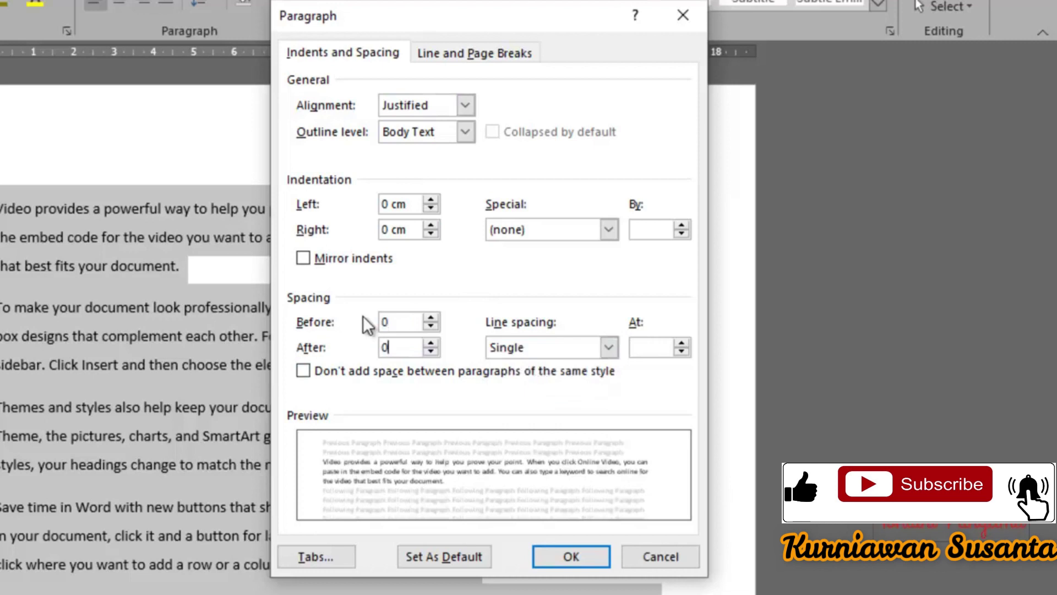
# Make these paragraph settings the default for all documents based on the Normal template, and deselect the text.
pyautogui.click(471, 553)
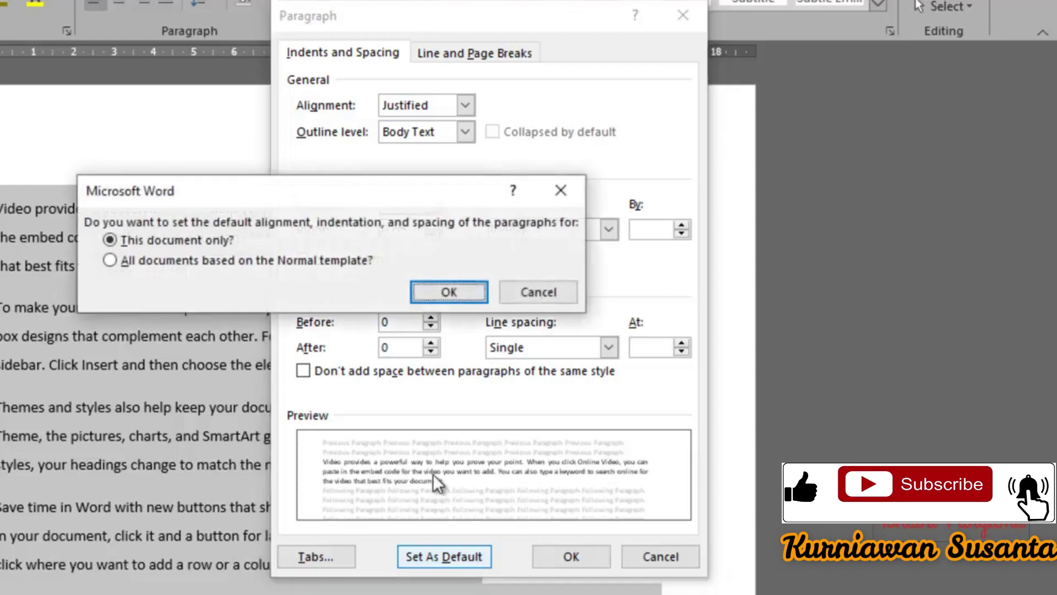
pyautogui.click(180, 260)
pyautogui.click(449, 291)
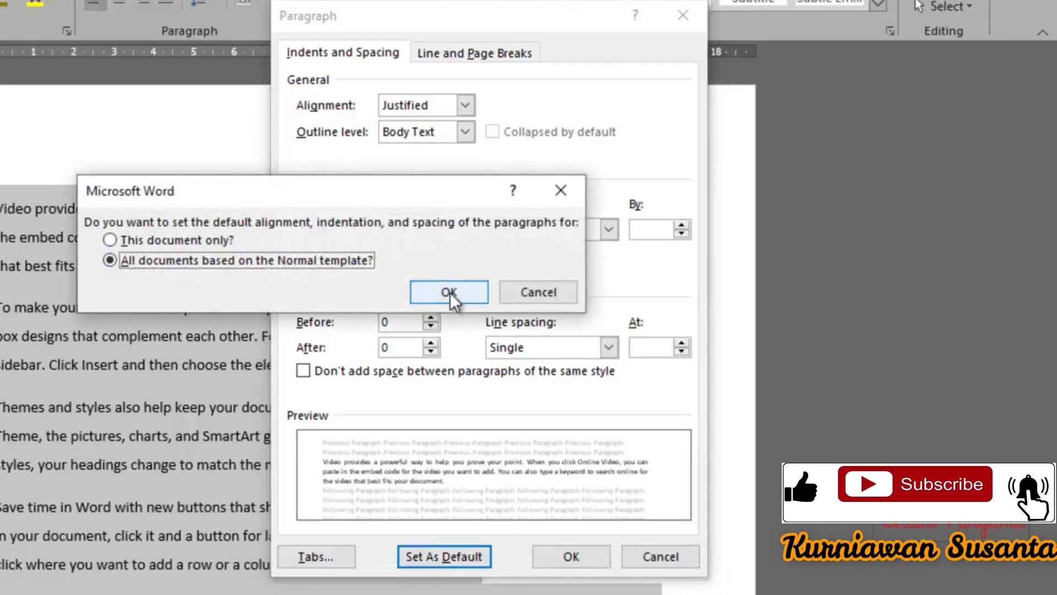
pyautogui.click(376, 224)
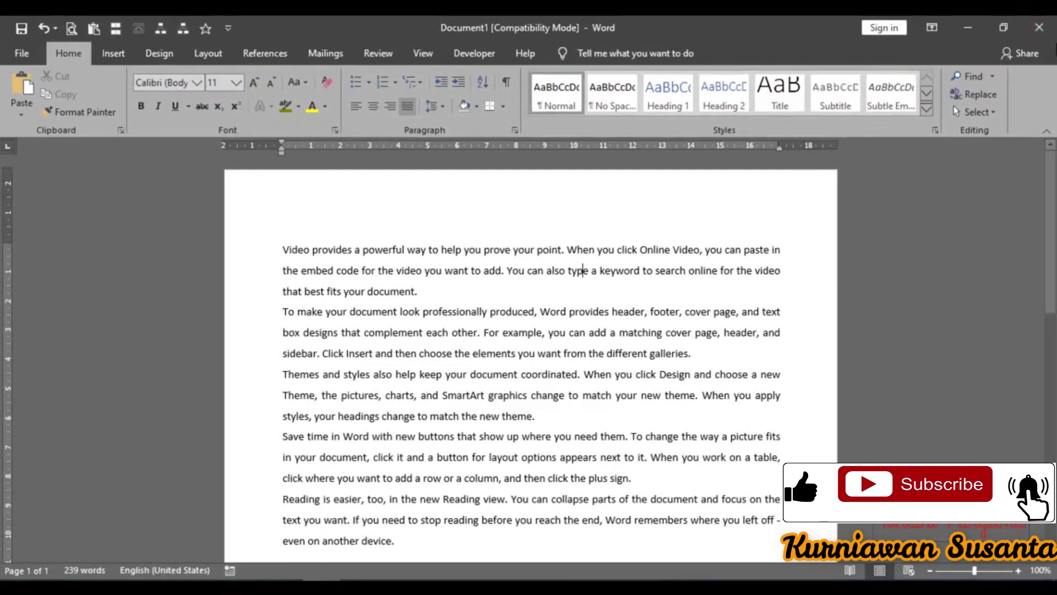
# Close the sample document without saving it and restart Word with a new blank document.
pyautogui.click(1039, 27)
pyautogui.click(536, 334)
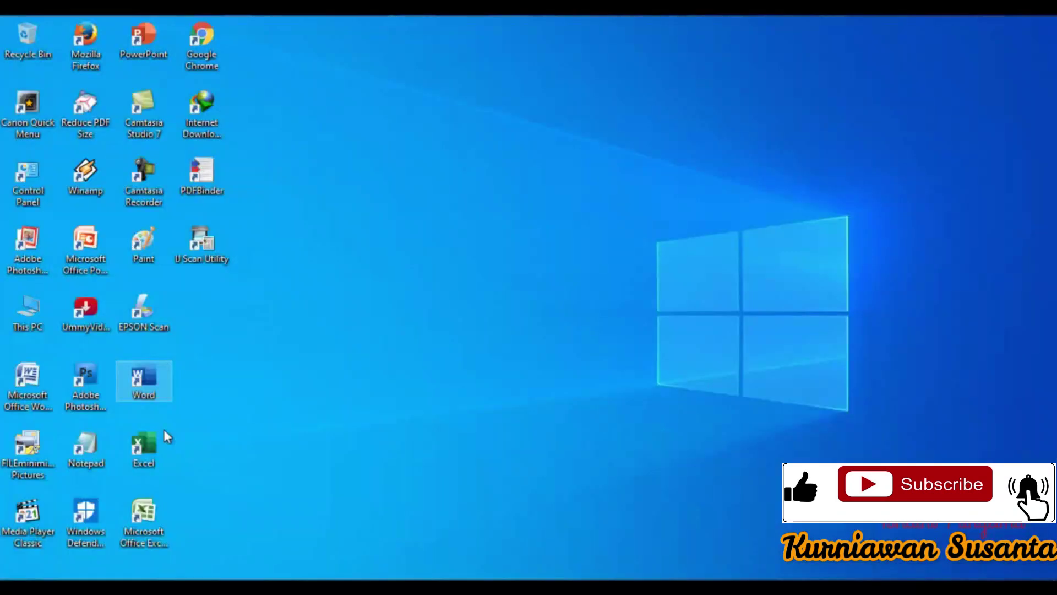
pyautogui.doubleClick(156, 388)
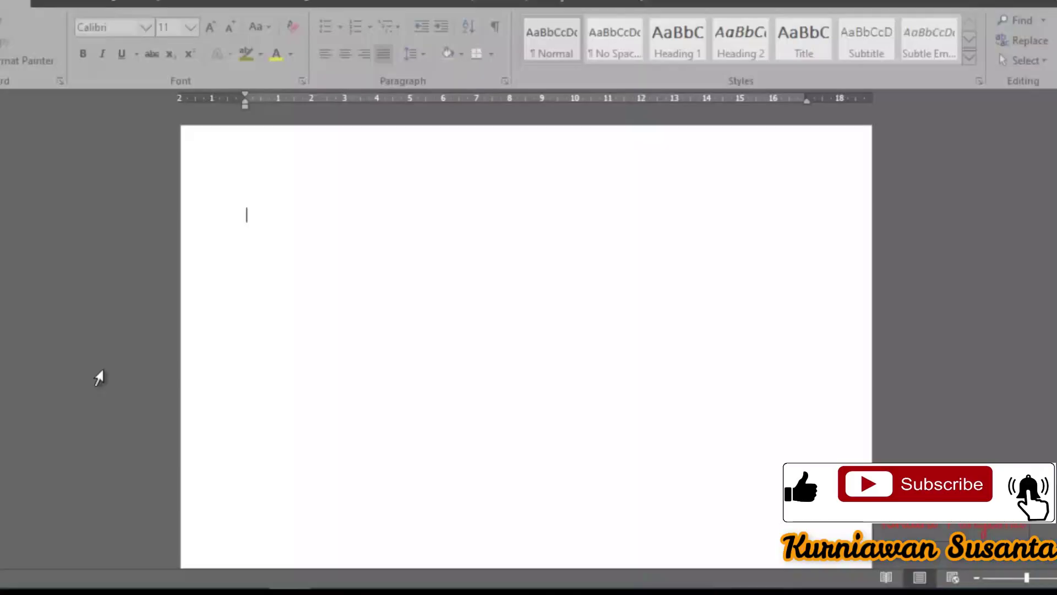
# Generate sample paragraphs with =RAND() in the blank document and select all of them to check the default formatting.
pyautogui.write('=RAND()')
pyautogui.press('Return')
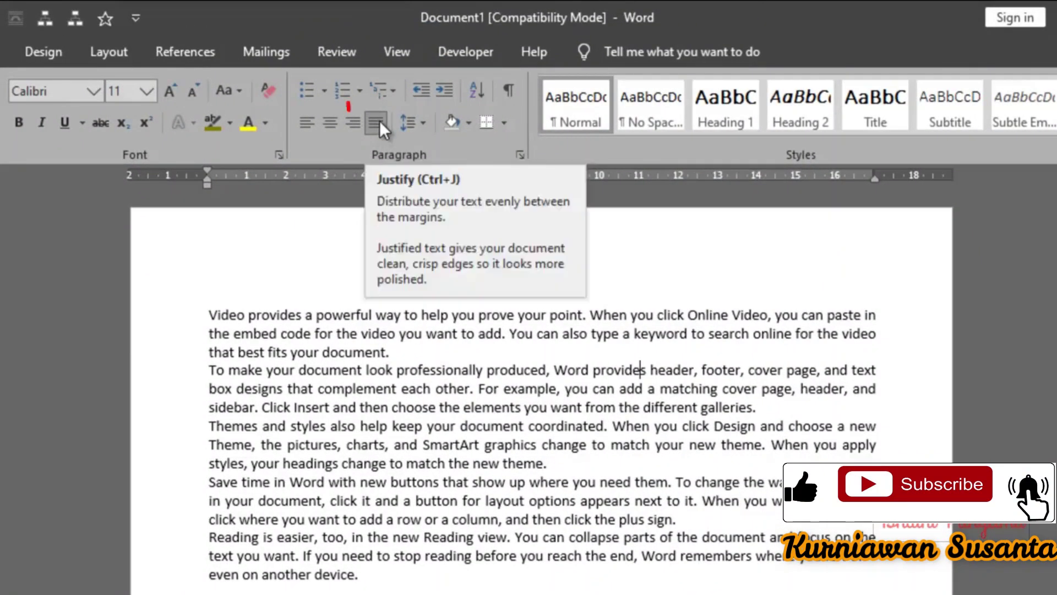
pyautogui.moveTo(204, 319); pyautogui.dragTo(358, 592)
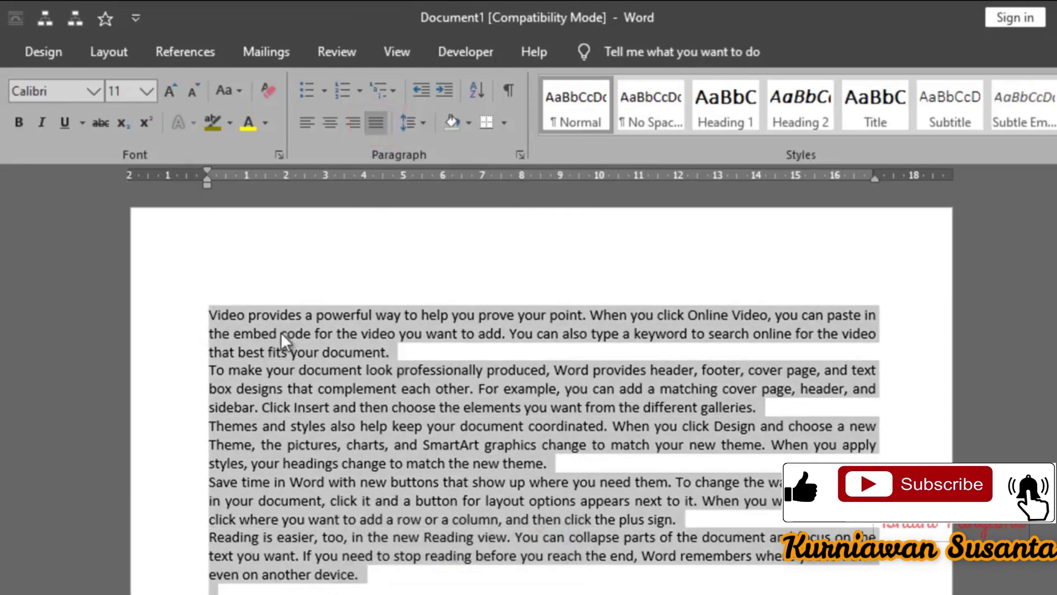